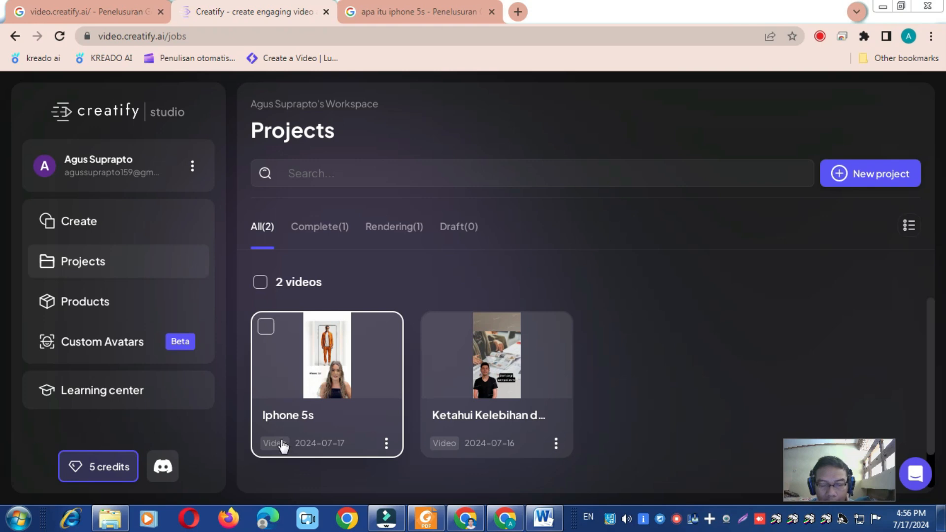
# Step: Open the Iphone 5s project and play its video, then restart it and pause it near the beginning
pyautogui.click(323, 369)
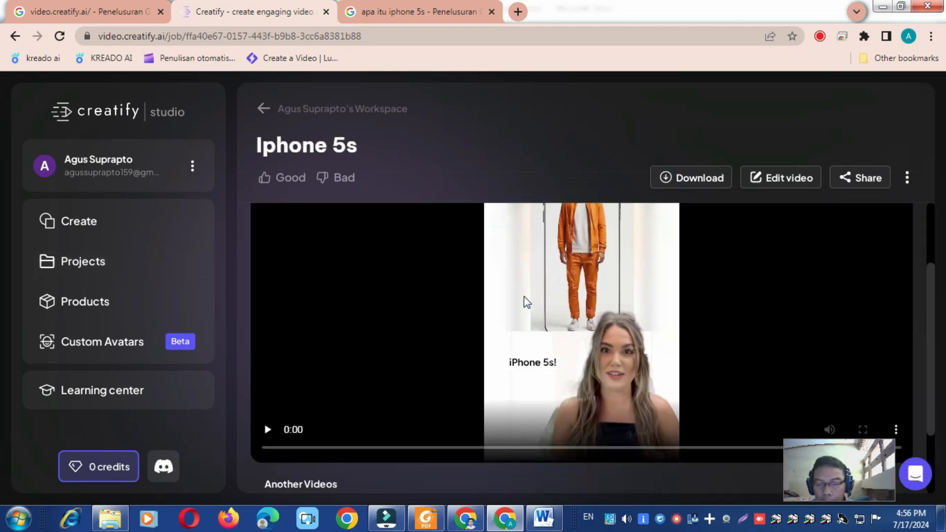
pyautogui.click(268, 430)
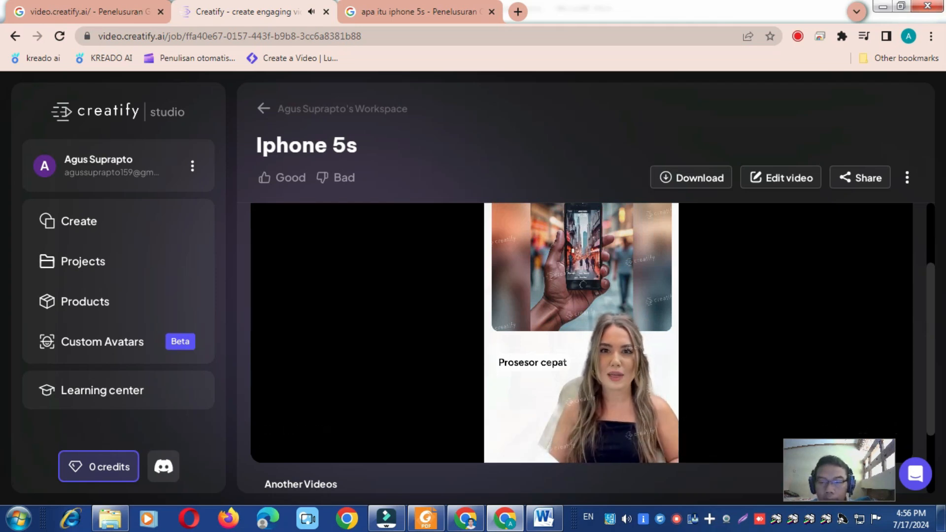
pyautogui.moveTo(274, 448)
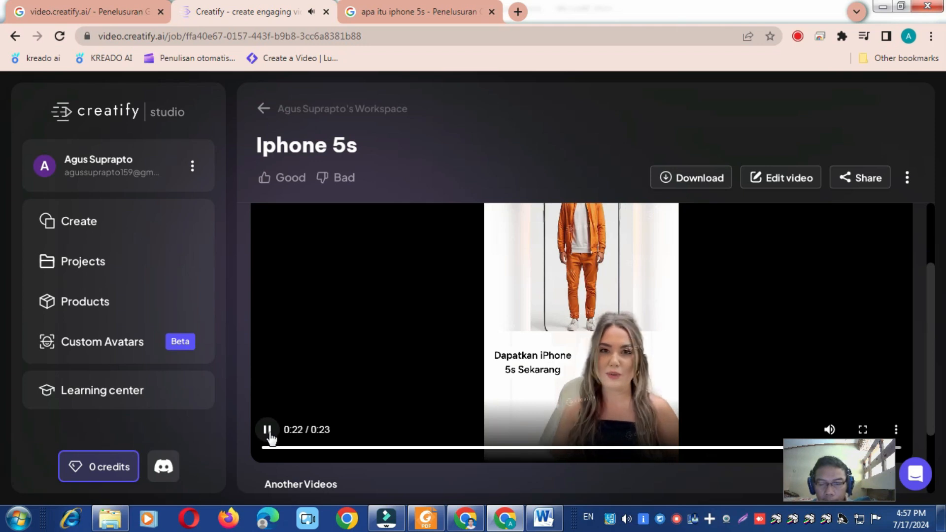
pyautogui.click(267, 431)
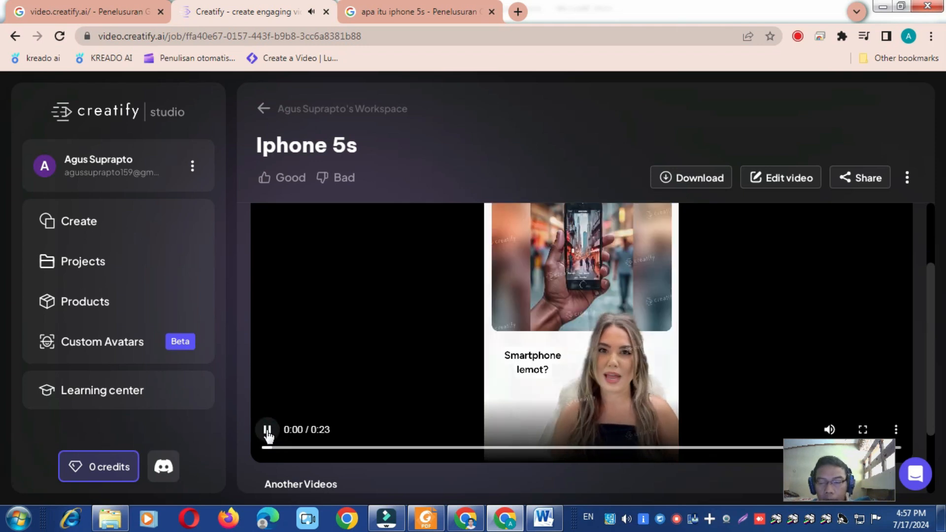
pyautogui.click(267, 432)
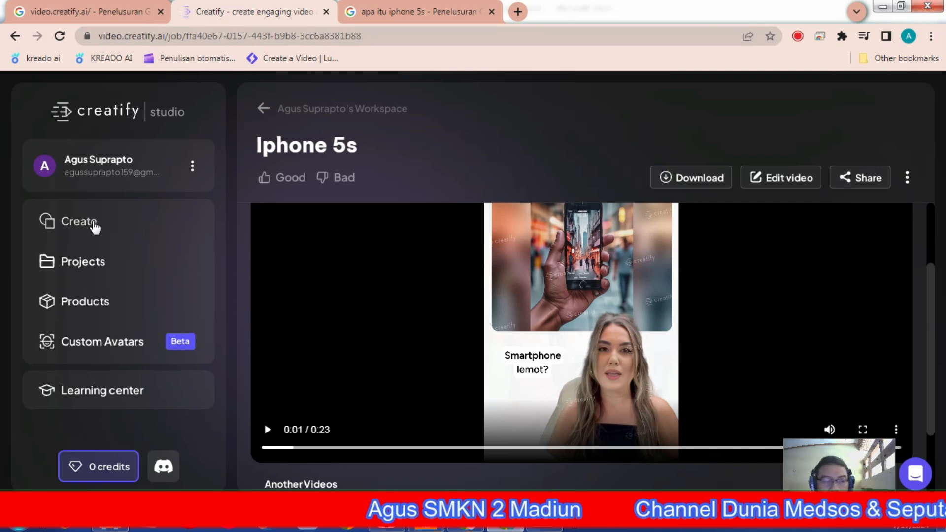
# Step: Start creating a new video with the URL-to-video ad maker
pyautogui.click(82, 224)
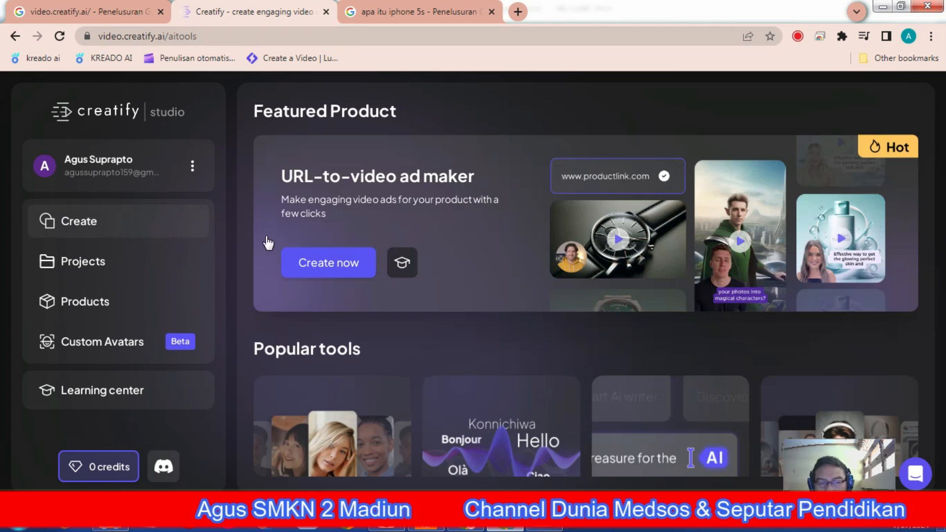
pyautogui.click(324, 267)
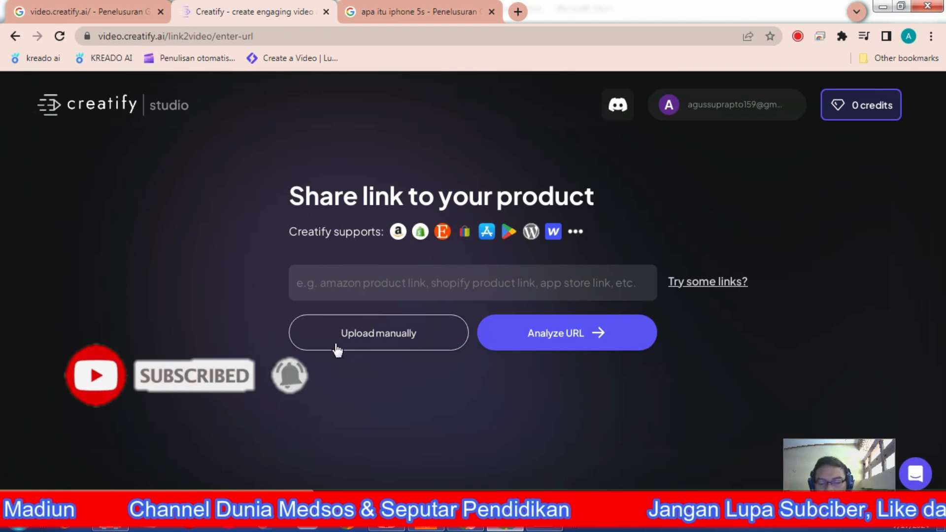
# Step: Examine the manual upload form's product name, description and media fields, return to the link page, and try analyzing without a link
pyautogui.click(362, 340)
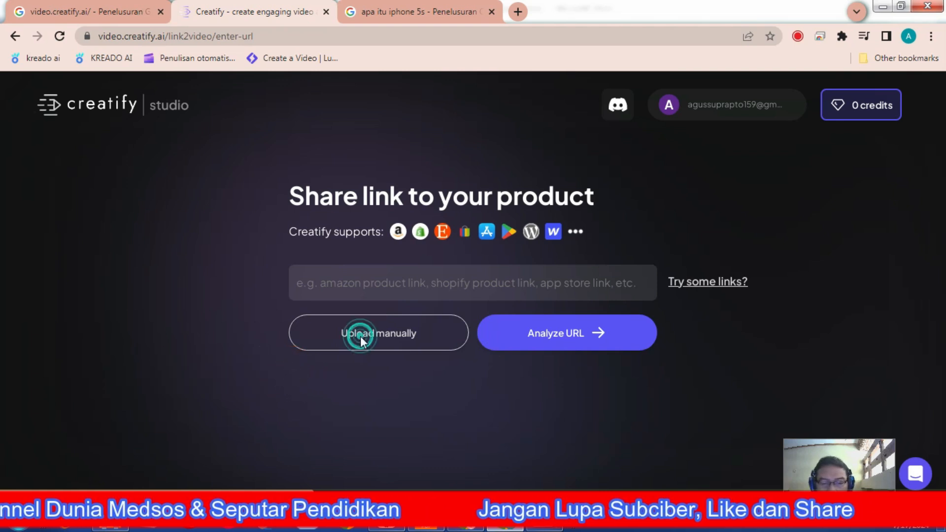
pyautogui.click(278, 227)
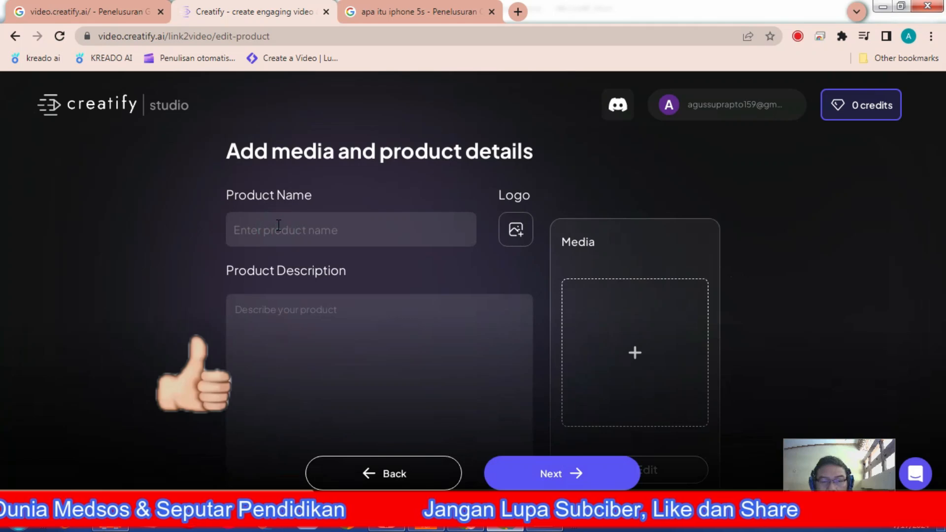
pyautogui.click(302, 320)
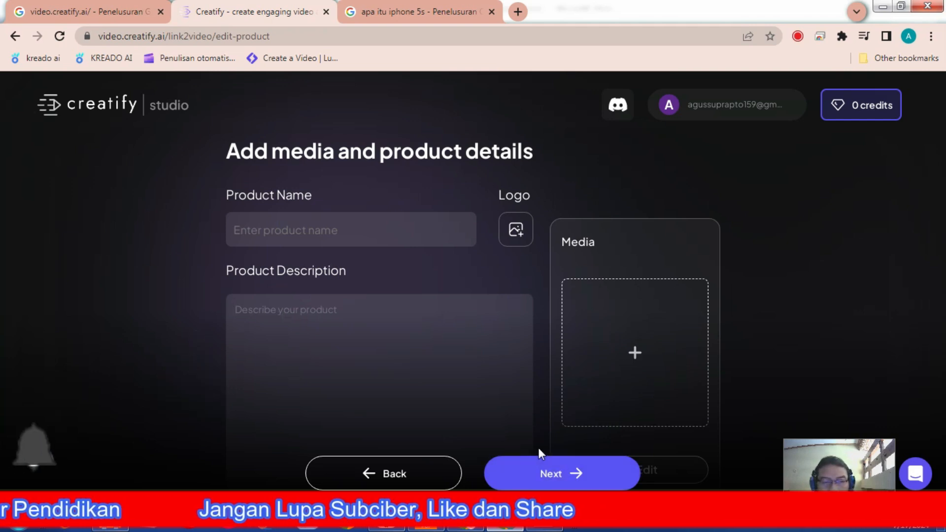
pyautogui.scroll(-3, 422, 333)
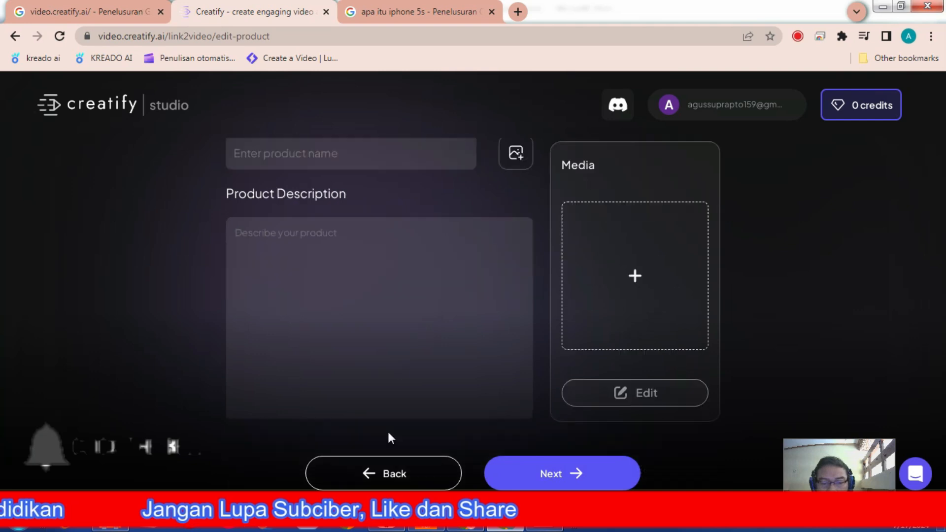
pyautogui.click(386, 473)
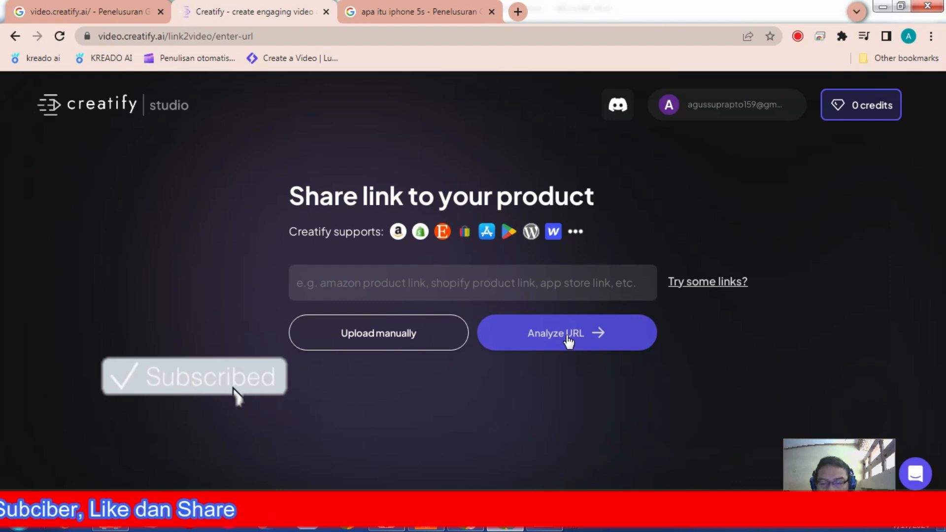
pyautogui.click(569, 340)
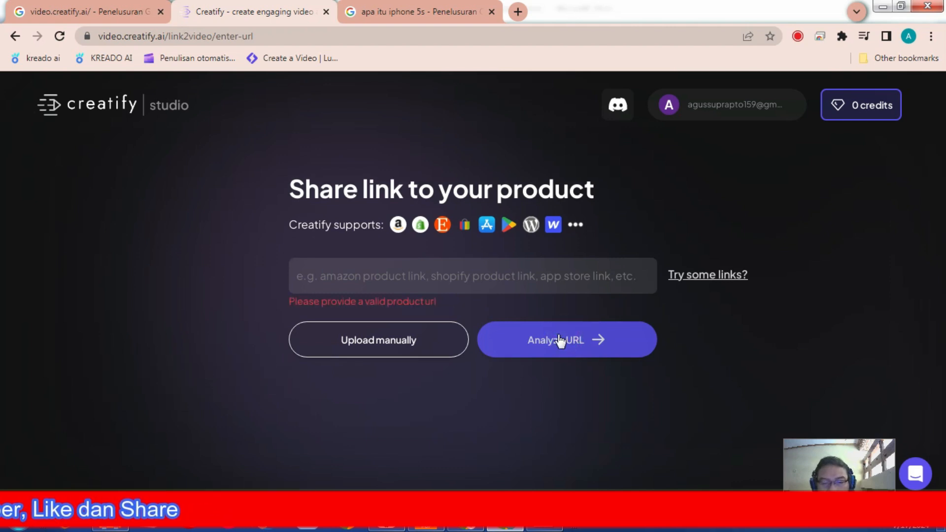
pyautogui.click(355, 276)
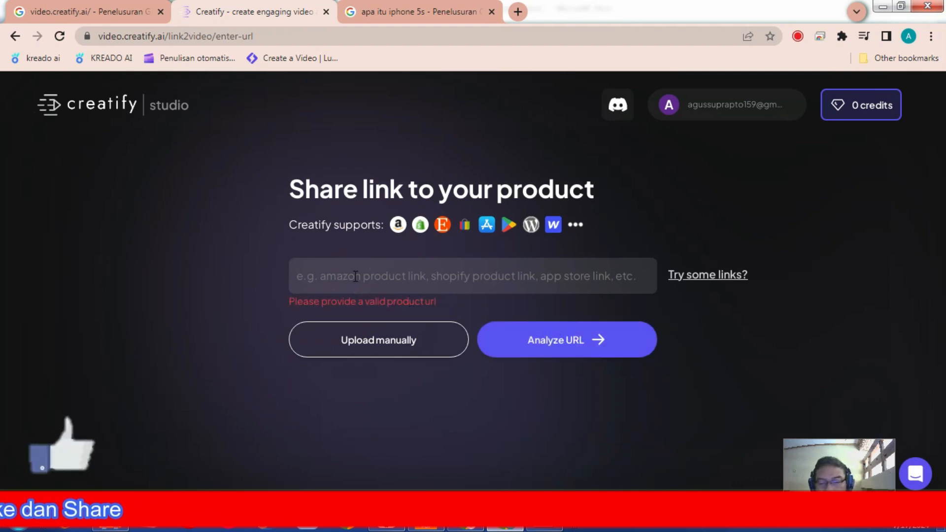
# Step: Switch to the Google search page and search for "handphone samsung terbaru 2024"
pyautogui.click(412, 2)
pyautogui.moveTo(222, 99); pyautogui.dragTo(62, 118)
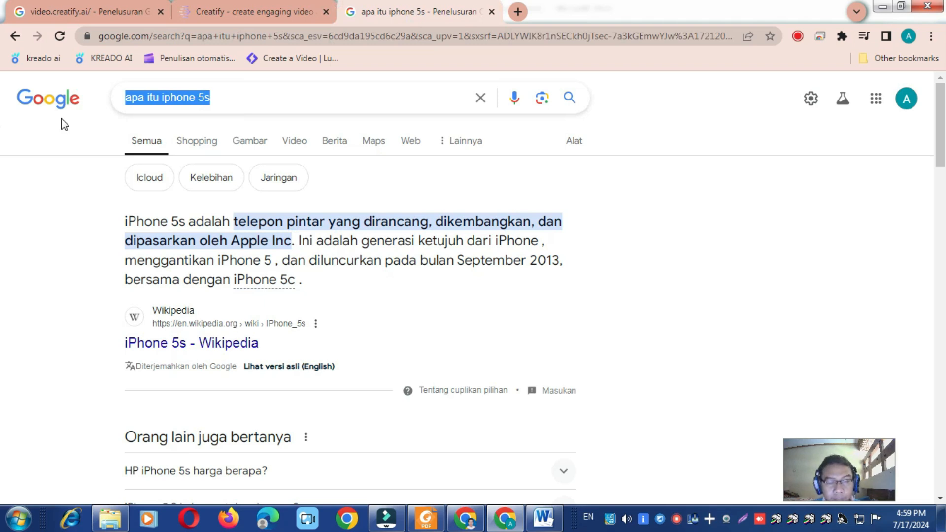
pyautogui.write('hamd')
pyautogui.press('BackSpace')
pyautogui.press('BackSpace')
pyautogui.write('m')
pyautogui.press('BackSpace')
pyautogui.write('ndphon')
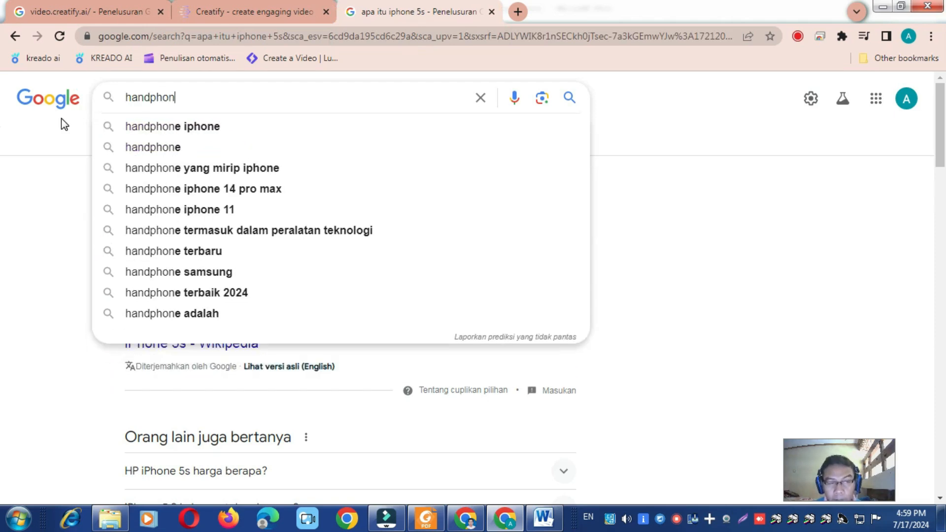
pyautogui.write('e samsung')
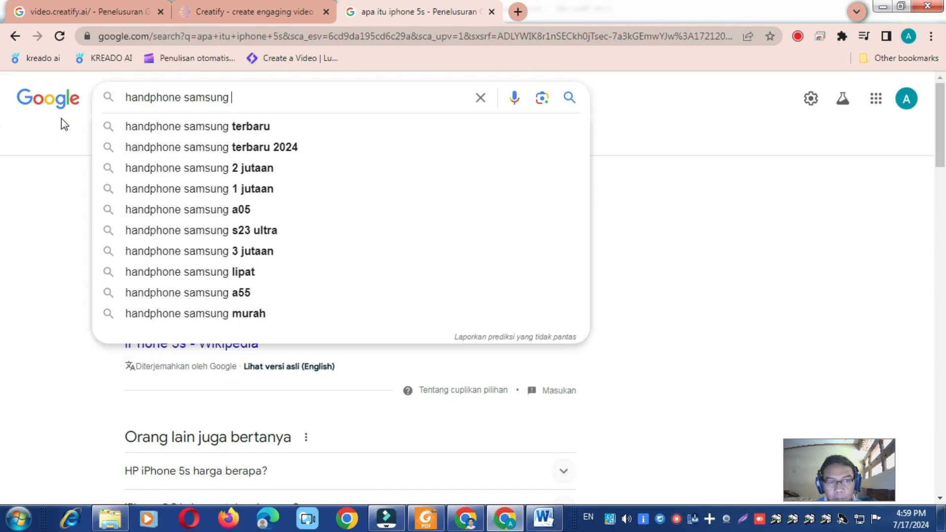
pyautogui.click(147, 147)
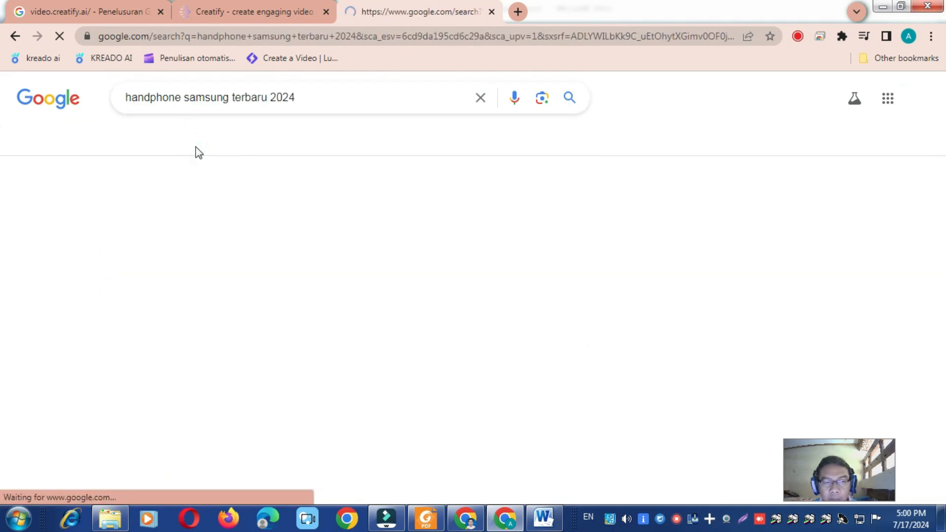
# Step: Open the Bhinneka result "16 Hp Samsung Galaxy Terbaru dan Harga Juli 2024" in a new tab and switch to it
pyautogui.scroll(-3, 224, 232)
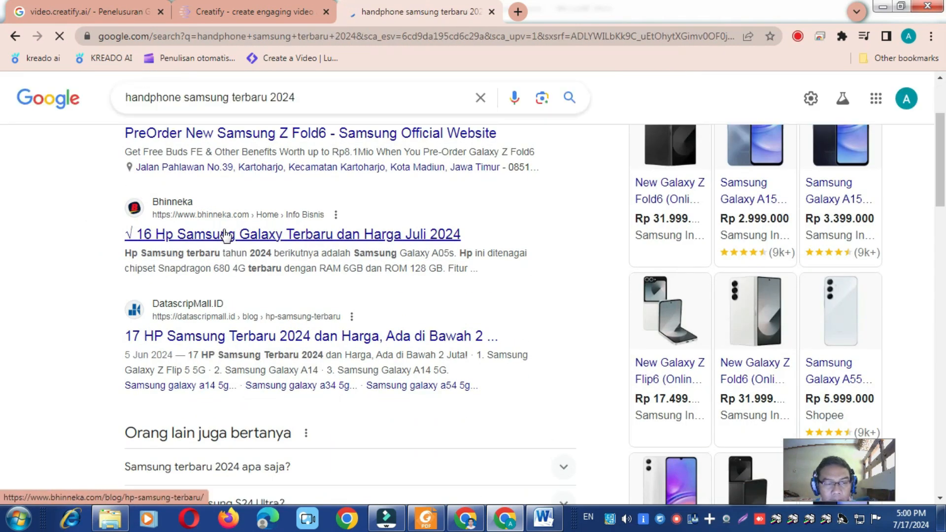
pyautogui.scroll(-4, 226, 244)
pyautogui.scroll(-1, 226, 245)
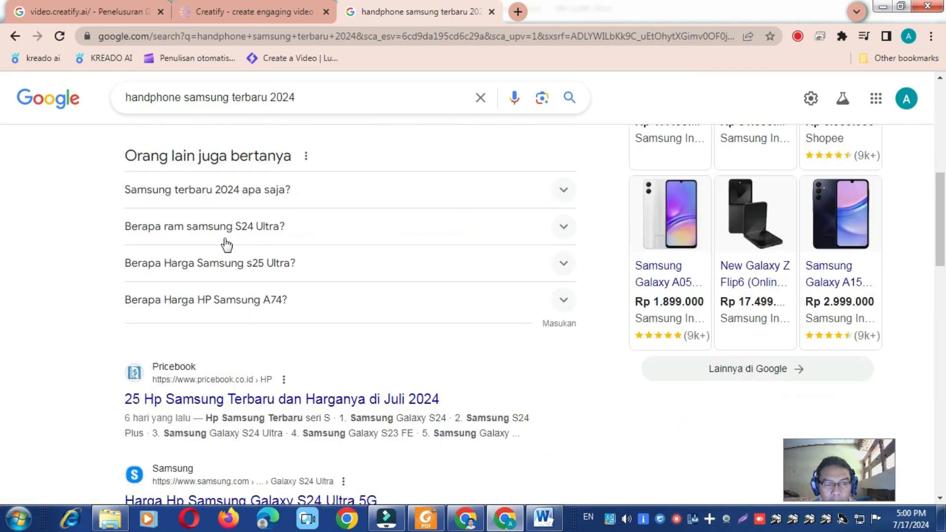
pyautogui.scroll(3, 226, 244)
pyautogui.scroll(2, 226, 245)
pyautogui.rightClick(240, 168)
pyautogui.click(266, 178)
pyautogui.click(615, 8)
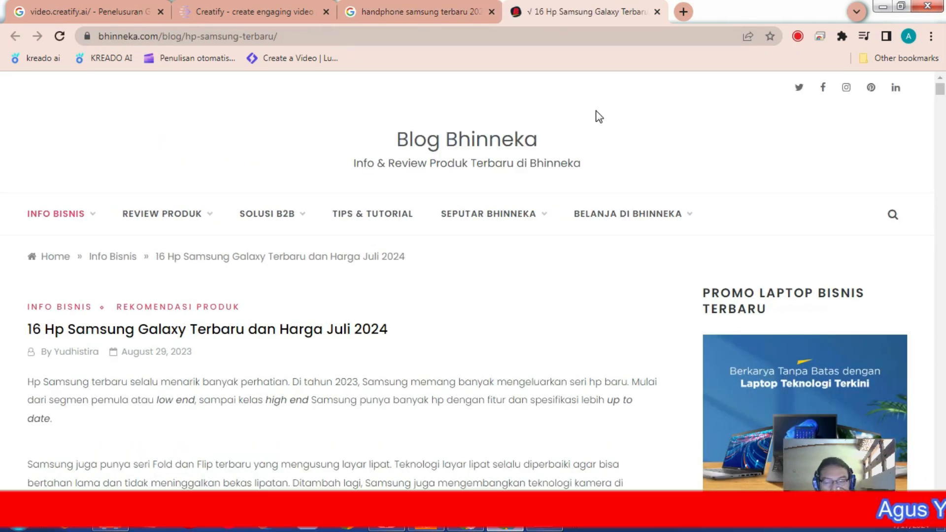
# Step: Copy the phone name "Samsung Galaxy Z Fold6" from the first row of the article's July 2024 price table
pyautogui.scroll(-15, 290, 273)
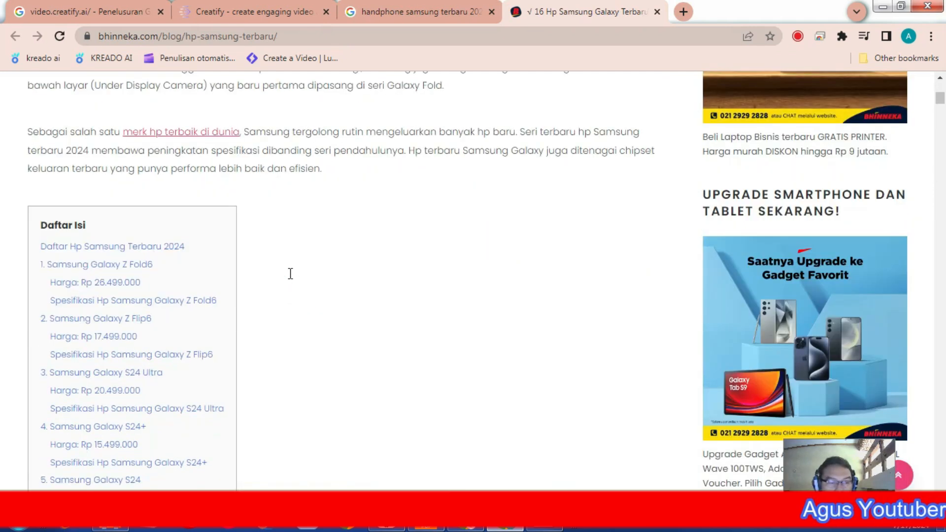
pyautogui.scroll(-10, 288, 273)
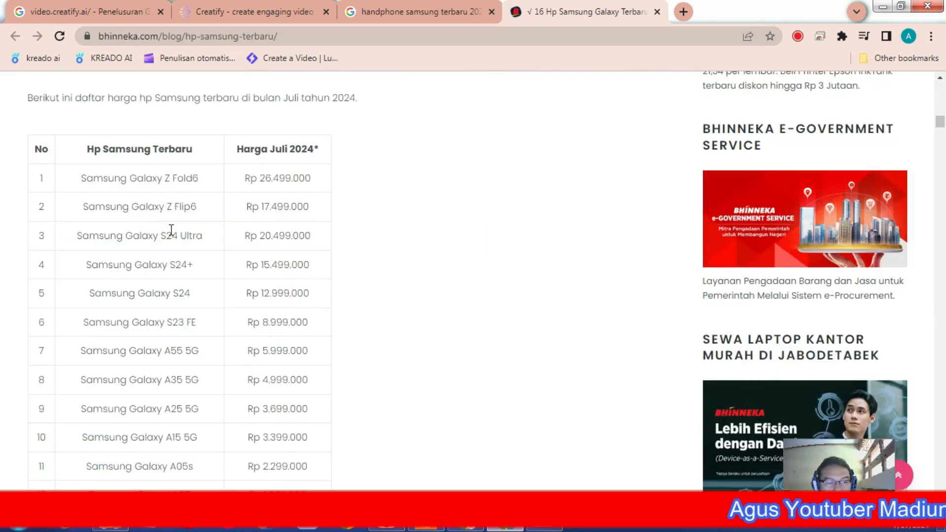
pyautogui.moveTo(85, 178); pyautogui.dragTo(199, 182)
pyautogui.rightClick(200, 185)
pyautogui.click(207, 185)
# Step: Return to the Google results and replace the query with the copied name to search for "Samsung Galaxy Z Fold6"
pyautogui.click(378, 10)
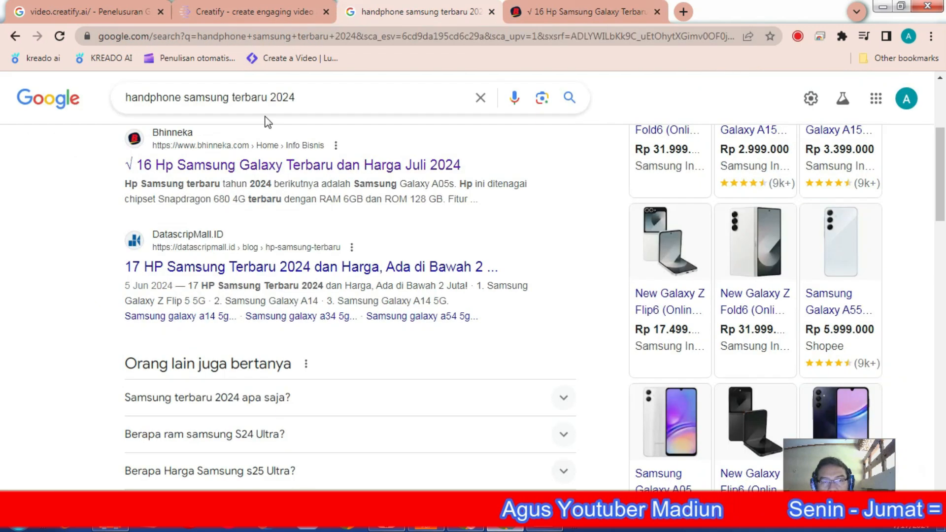
pyautogui.moveTo(318, 96); pyautogui.dragTo(127, 97)
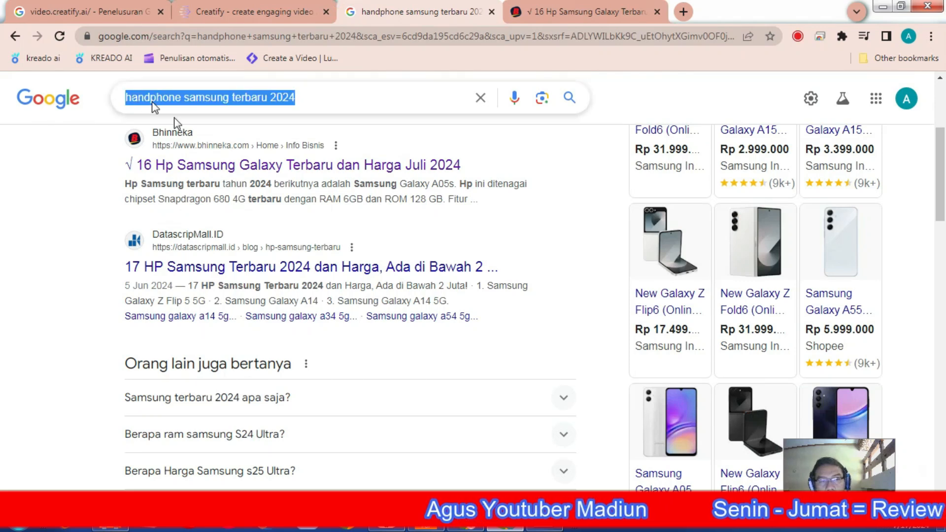
pyautogui.rightClick(148, 102)
pyautogui.click(182, 148)
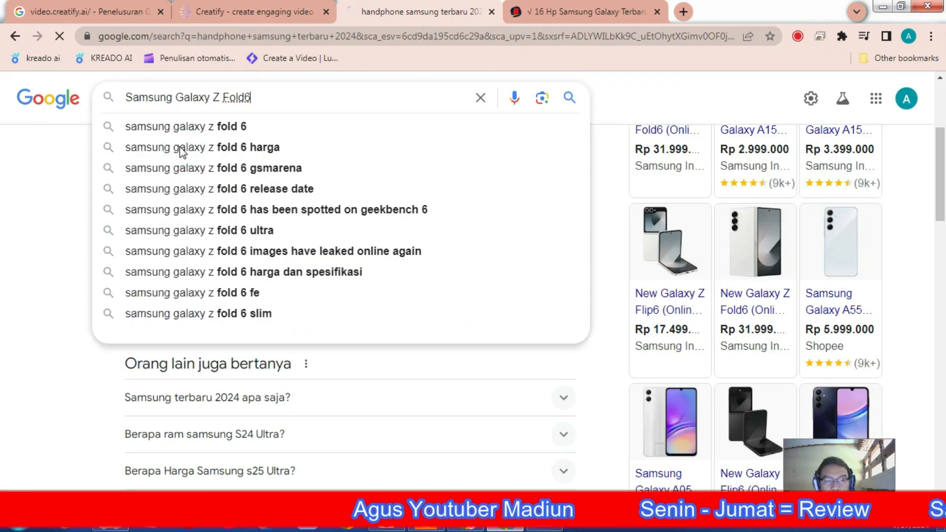
pyautogui.press('Return')
# Step: Open the Kompas.com result comparing the Samsung Galaxy Z Fold 5 and Z Fold 6 specifications in a new tab and switch to it
pyautogui.scroll(-10, 292, 327)
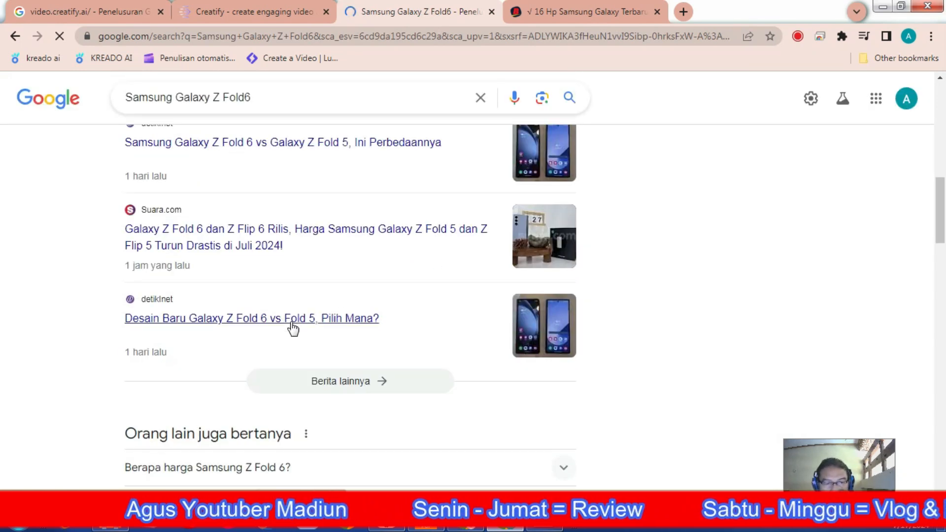
pyautogui.scroll(-8, 292, 327)
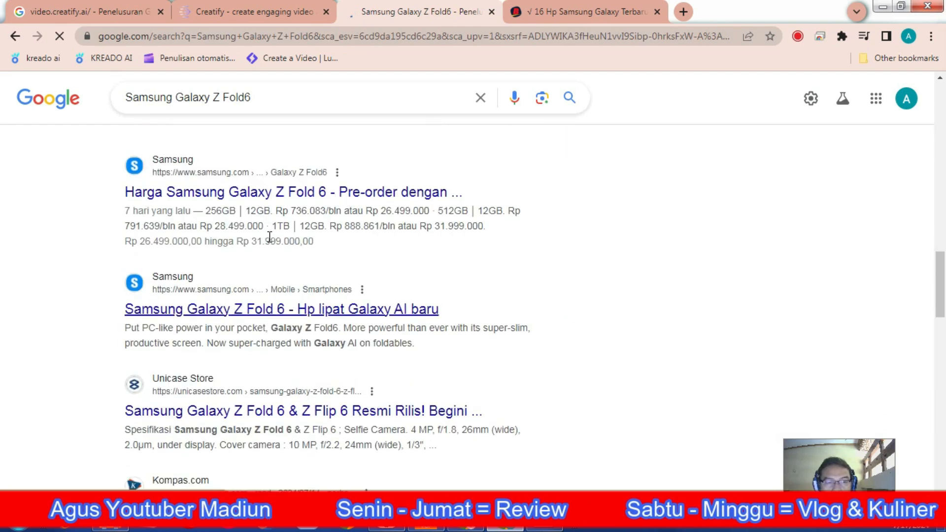
pyautogui.scroll(-8, 253, 318)
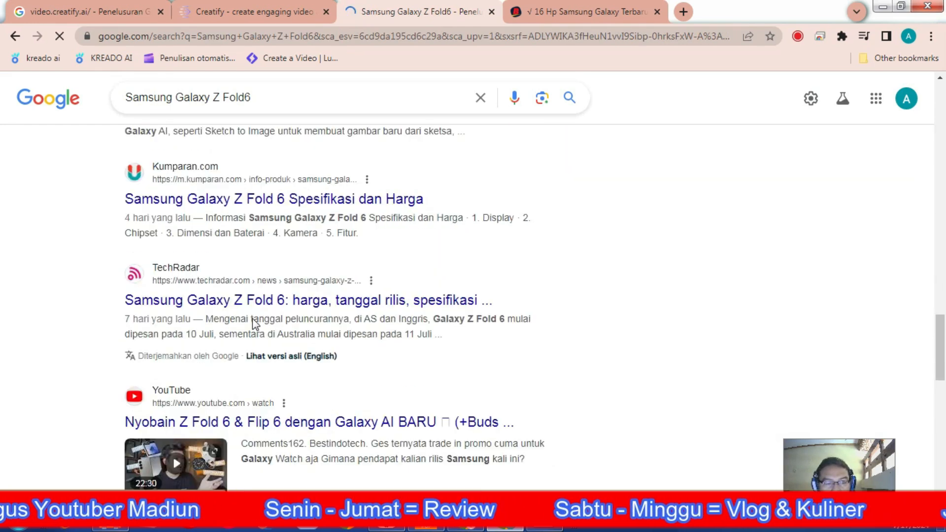
pyautogui.scroll(2, 254, 319)
pyautogui.scroll(1, 254, 319)
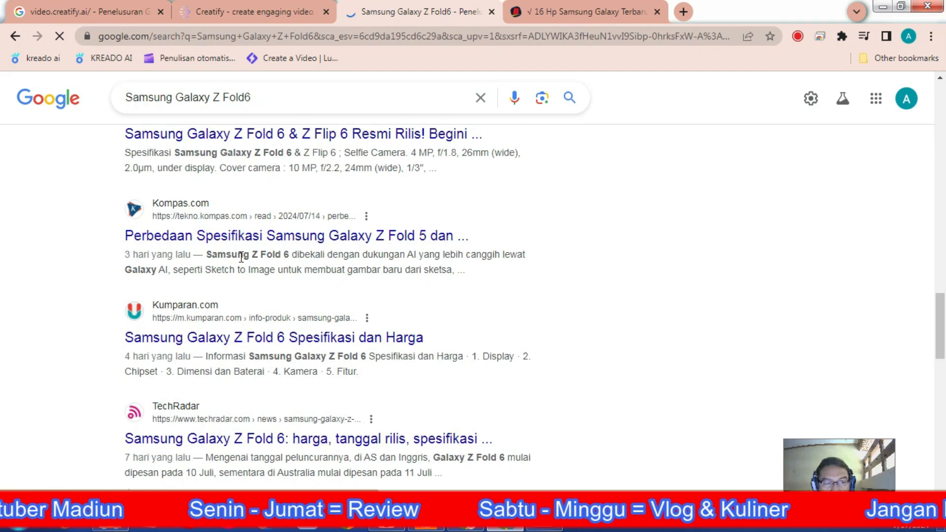
pyautogui.rightClick(270, 247)
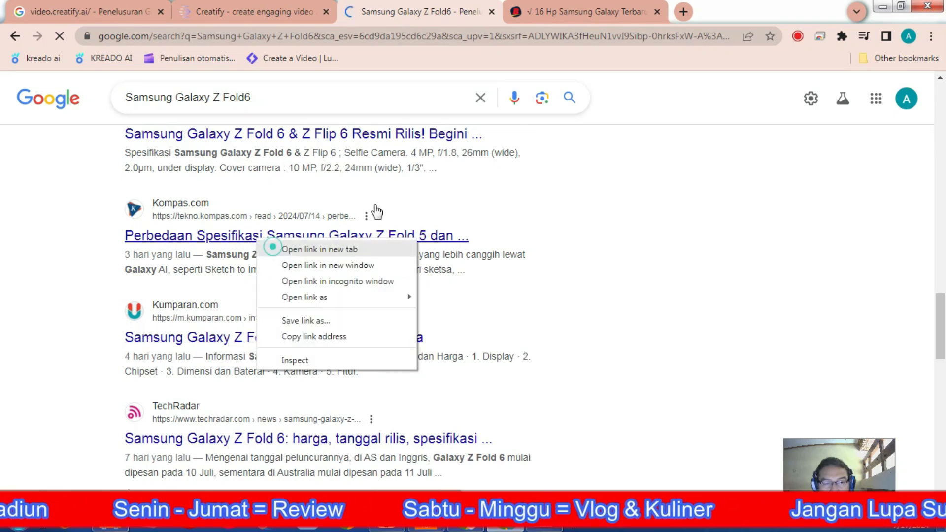
pyautogui.click(286, 250)
pyautogui.click(676, 14)
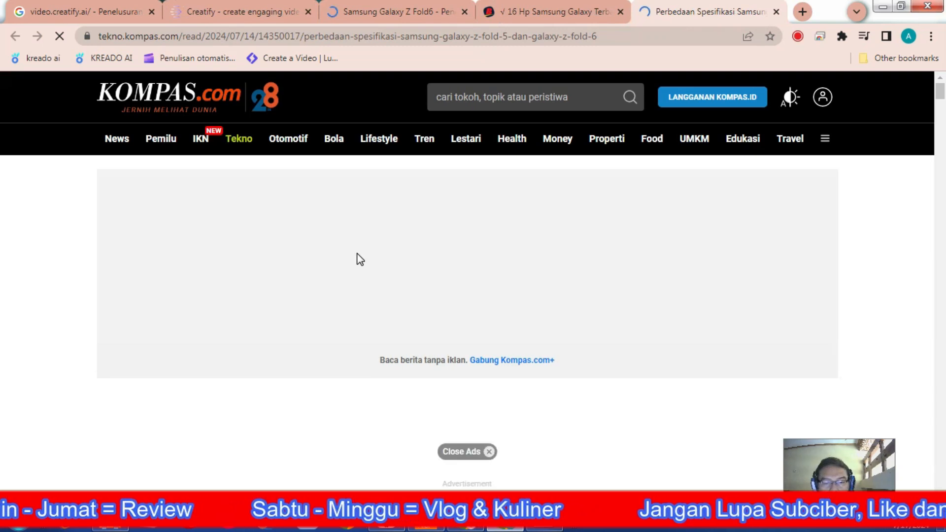
# Step: Look over the start of the Kompas.com article and copy its full web address
pyautogui.scroll(-10, 344, 289)
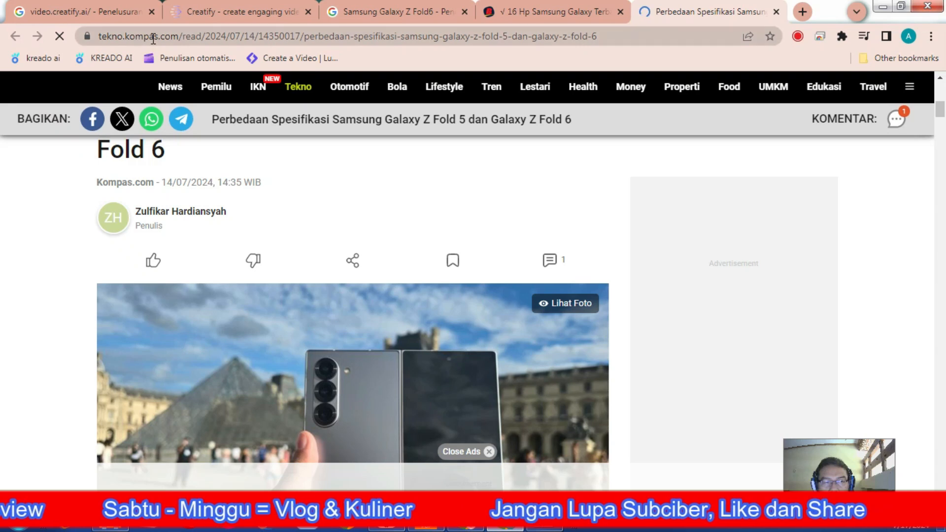
pyautogui.click(152, 36)
pyautogui.rightClick(153, 36)
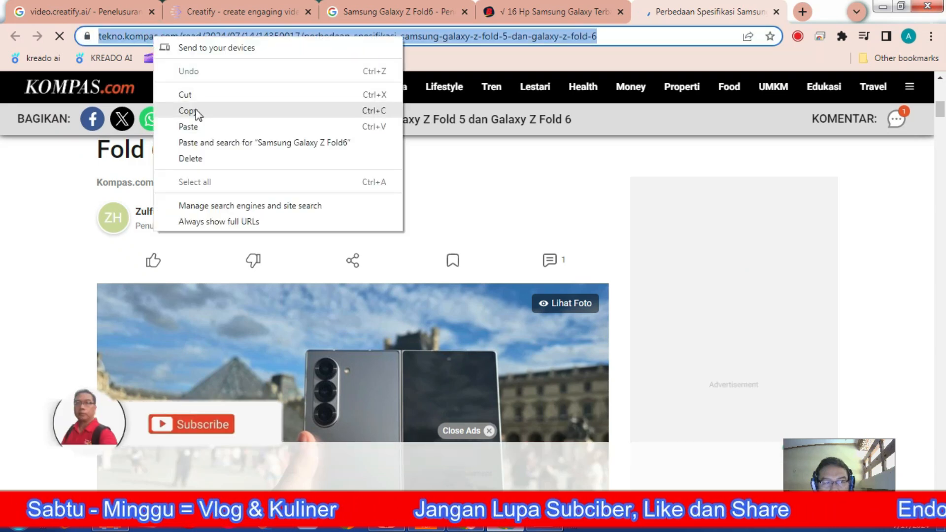
pyautogui.click(196, 111)
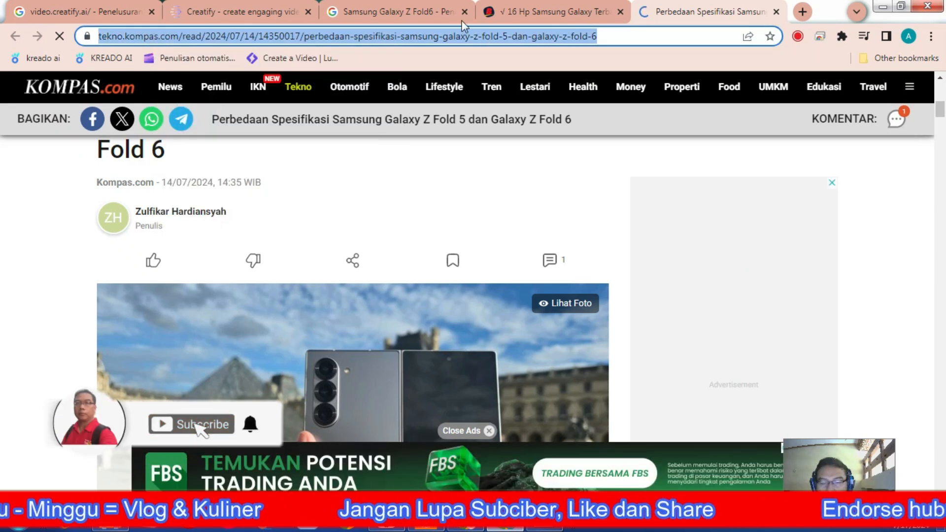
# Step: Return to Creatify, enter the copied Kompas.com article address as the product link and analyze it
pyautogui.click(251, 15)
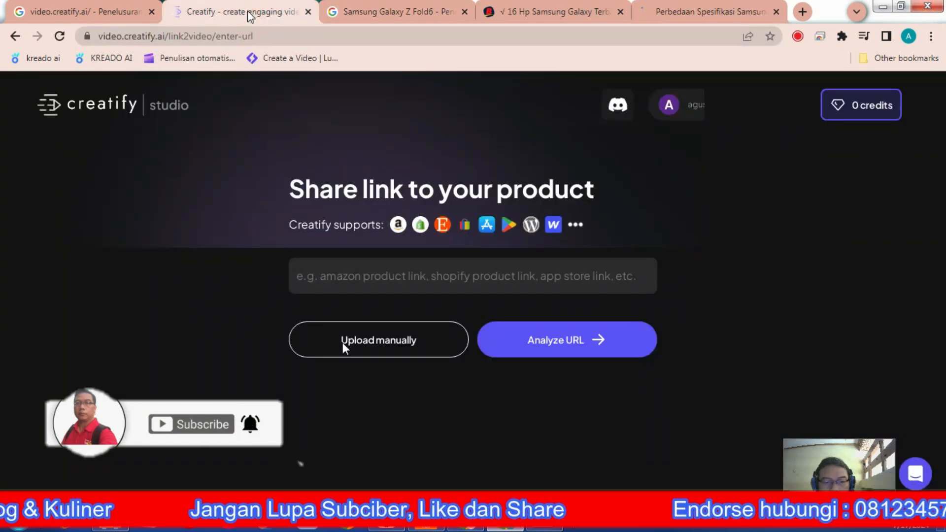
pyautogui.click(305, 277)
pyautogui.rightClick(305, 277)
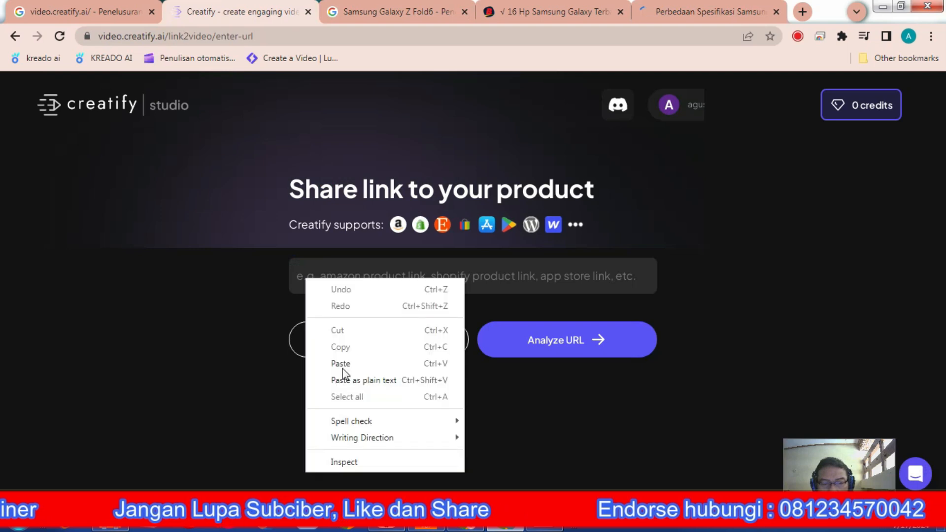
pyautogui.click(341, 362)
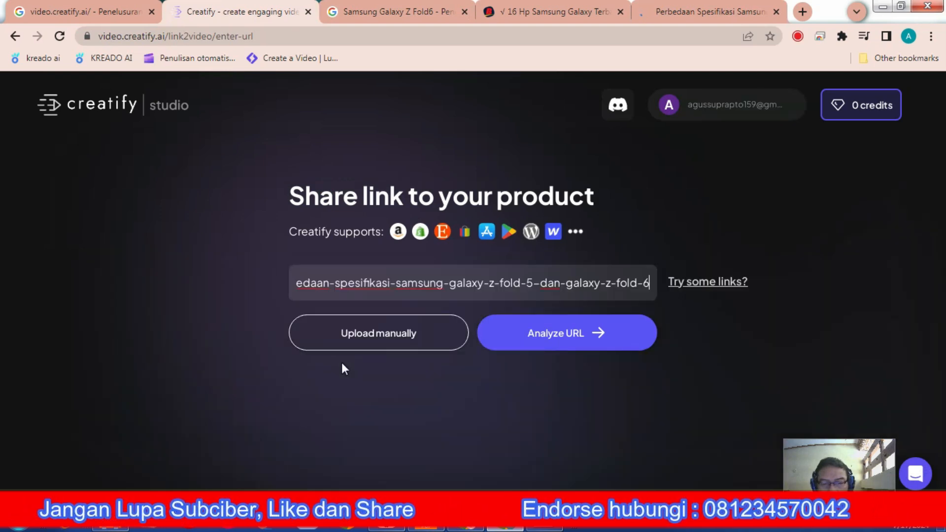
pyautogui.click(566, 340)
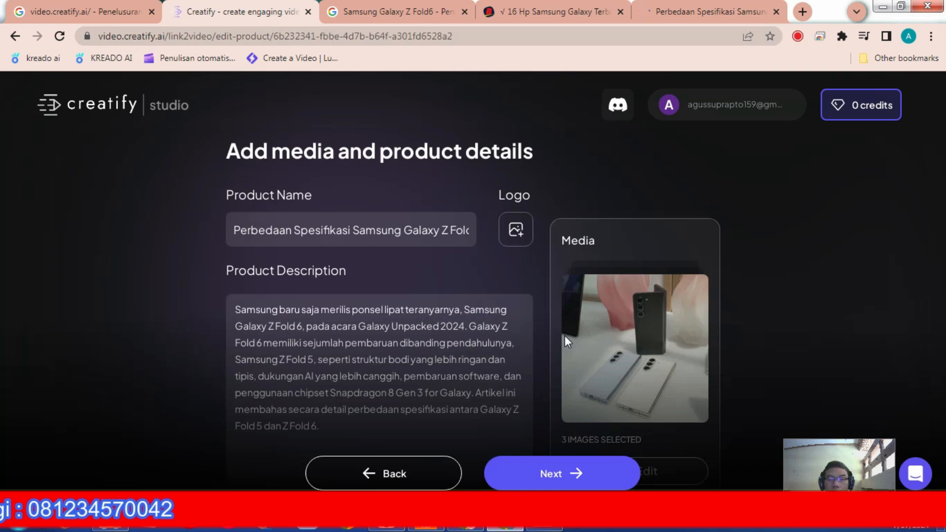
# Step: Review the full product name, the generated product description and the selected media imported from the article
pyautogui.scroll(-2, 258, 259)
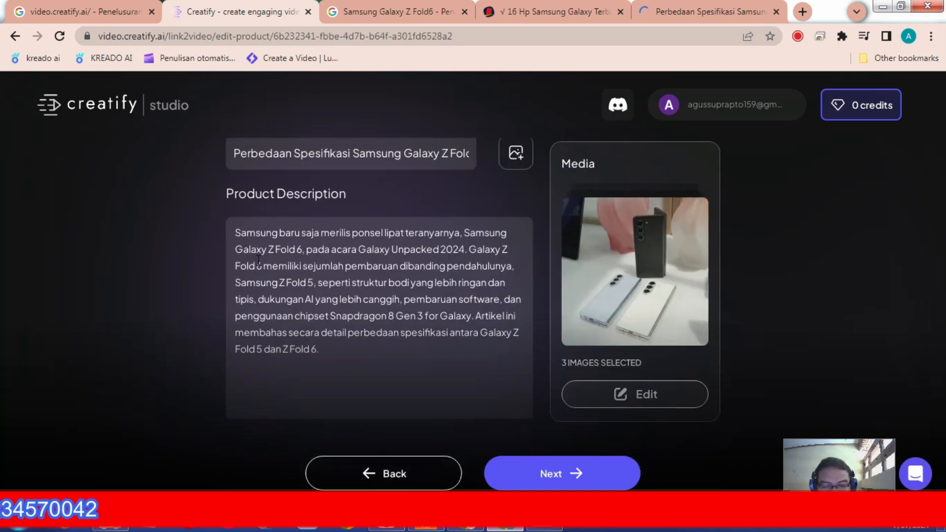
pyautogui.scroll(2, 271, 249)
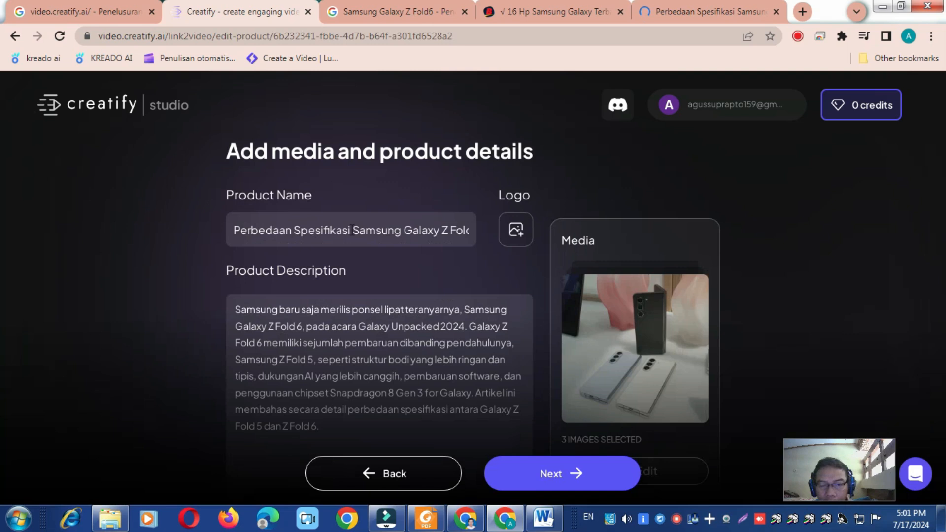
pyautogui.click(424, 228)
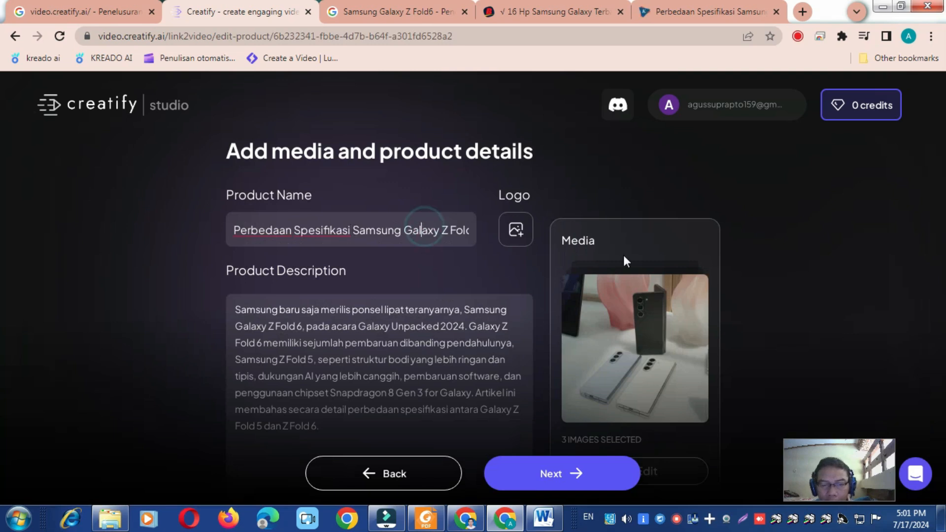
pyautogui.press('Right')
pyautogui.press('Right')
pyautogui.press('Right')
pyautogui.press('Right')
pyautogui.press('Right')
pyautogui.press('Right')
pyautogui.press('Right')
pyautogui.press('Right')
pyautogui.press('Right')
pyautogui.press('Right')
pyautogui.press('Right')
pyautogui.press('Right')
pyautogui.press('Right')
pyautogui.press('Right')
pyautogui.press('Right')
pyautogui.press('Right')
pyautogui.press('Right')
pyautogui.press('Right')
pyautogui.press('Right')
pyautogui.press('Right')
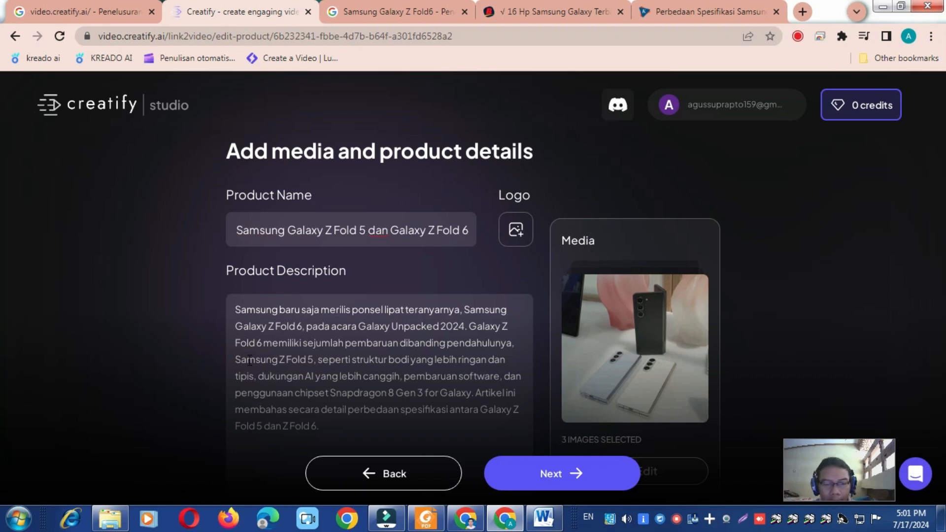
pyautogui.scroll(-2, 259, 344)
pyautogui.moveTo(234, 237); pyautogui.dragTo(322, 350)
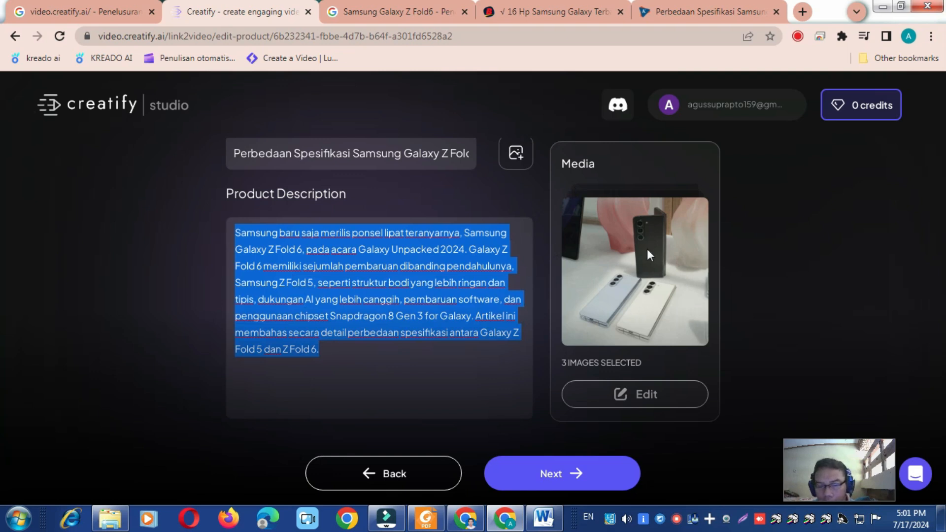
# Step: Continue to the video settings and apply a 30-second length with Indonesian as the language
pyautogui.click(558, 477)
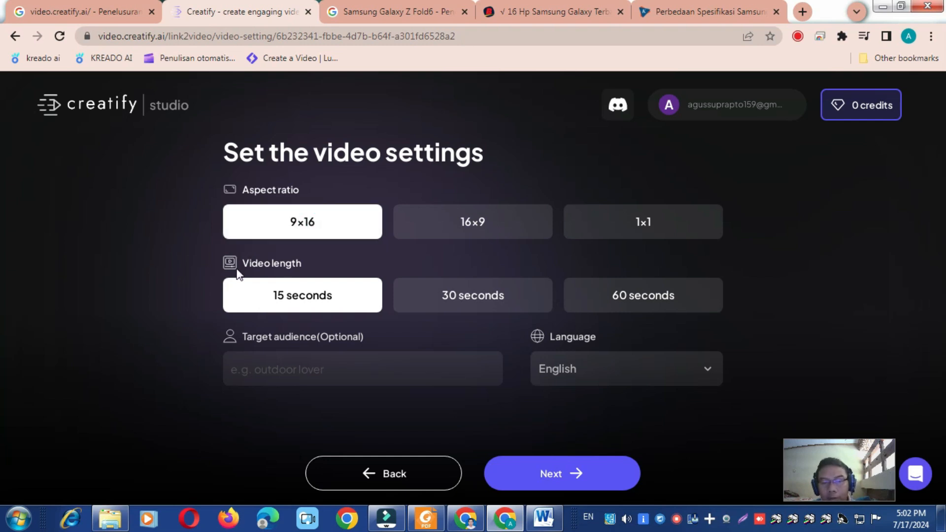
pyautogui.click(427, 300)
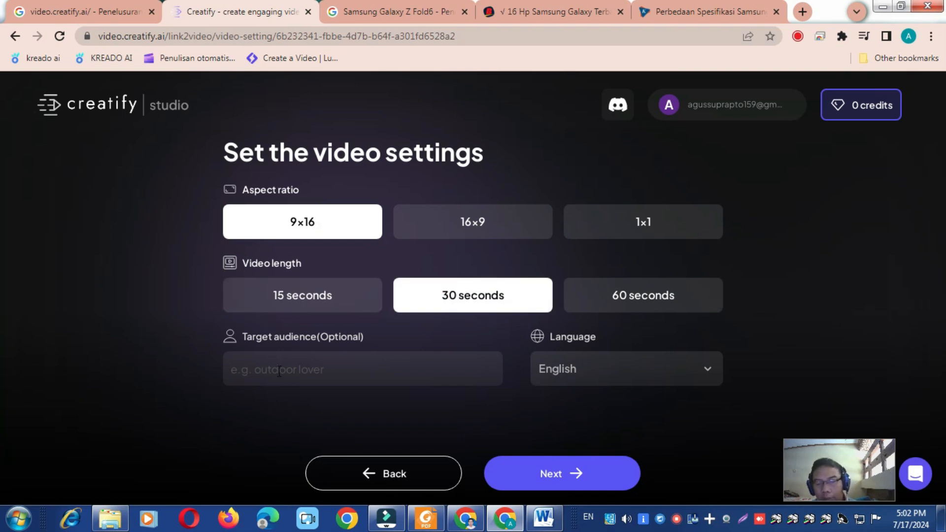
pyautogui.click(563, 375)
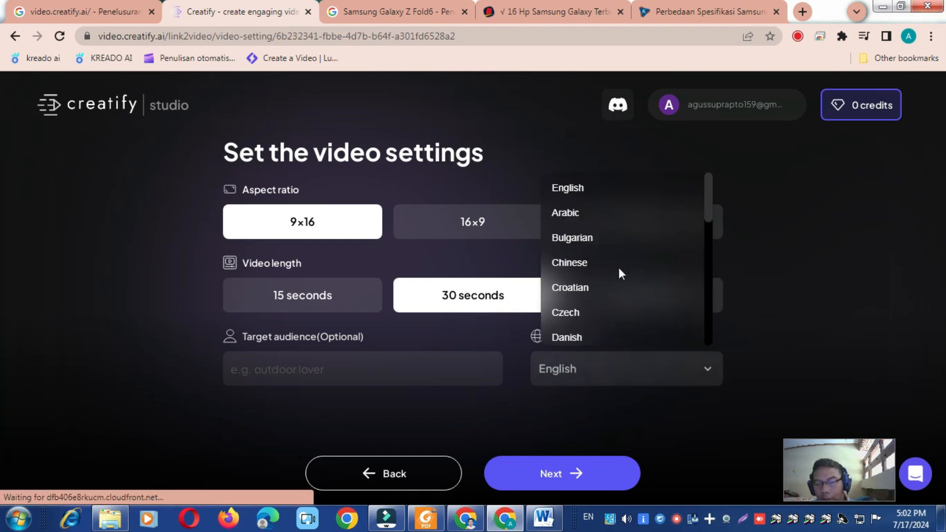
pyautogui.scroll(-3, 618, 266)
pyautogui.scroll(-3, 615, 266)
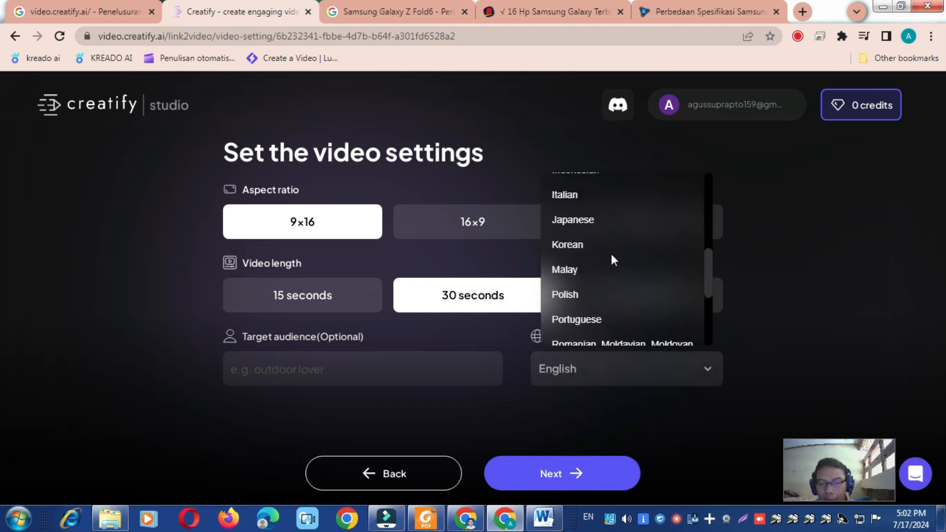
pyautogui.scroll(2, 611, 253)
pyautogui.click(586, 240)
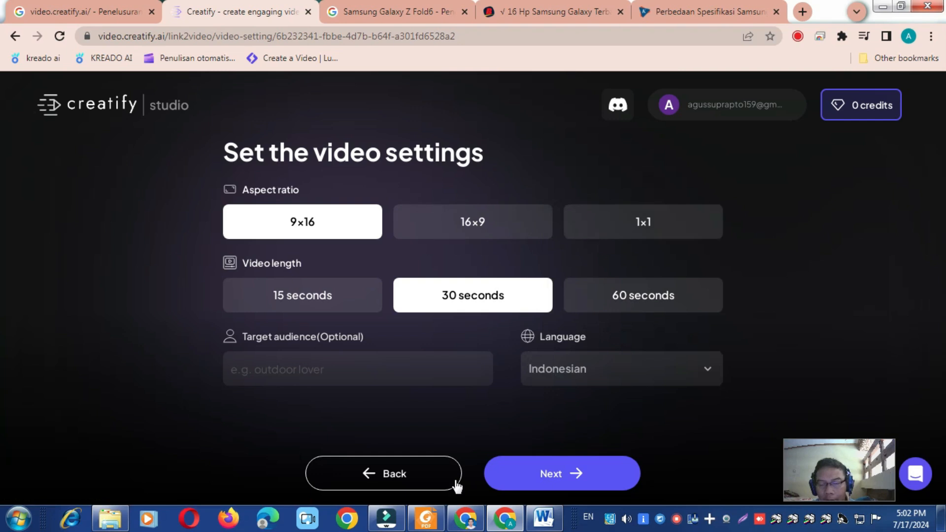
pyautogui.click(517, 472)
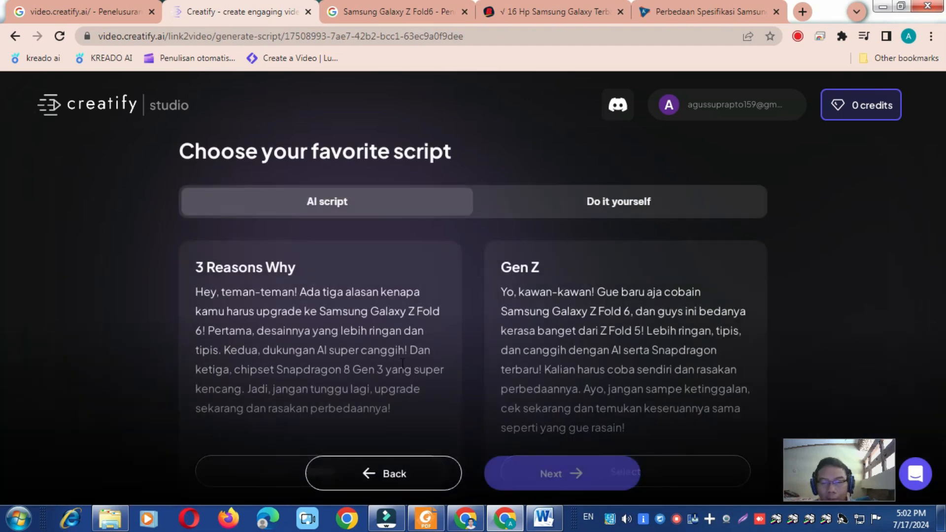
# Step: Compare the AI-generated scripts and proceed with the "3 Reasons Why" script
pyautogui.scroll(-8, 368, 357)
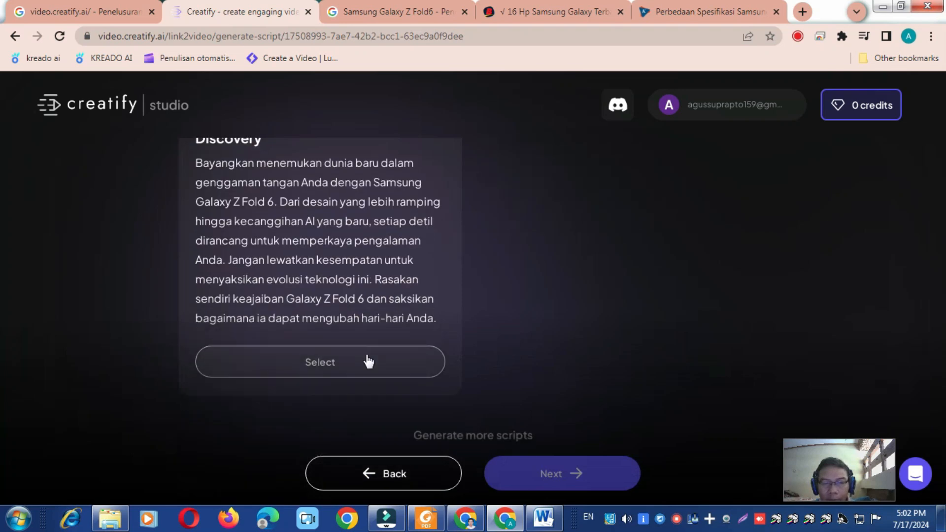
pyautogui.scroll(3, 367, 362)
pyautogui.scroll(6, 367, 355)
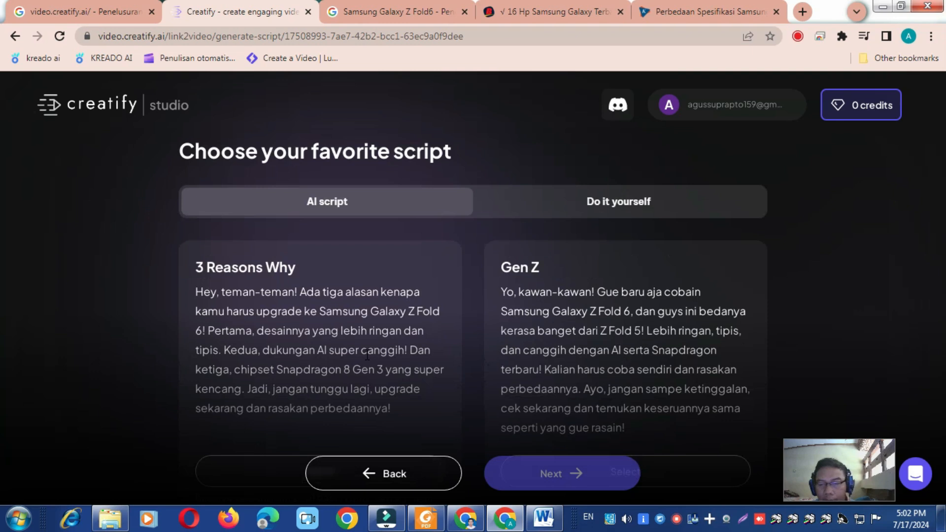
pyautogui.scroll(-2, 367, 354)
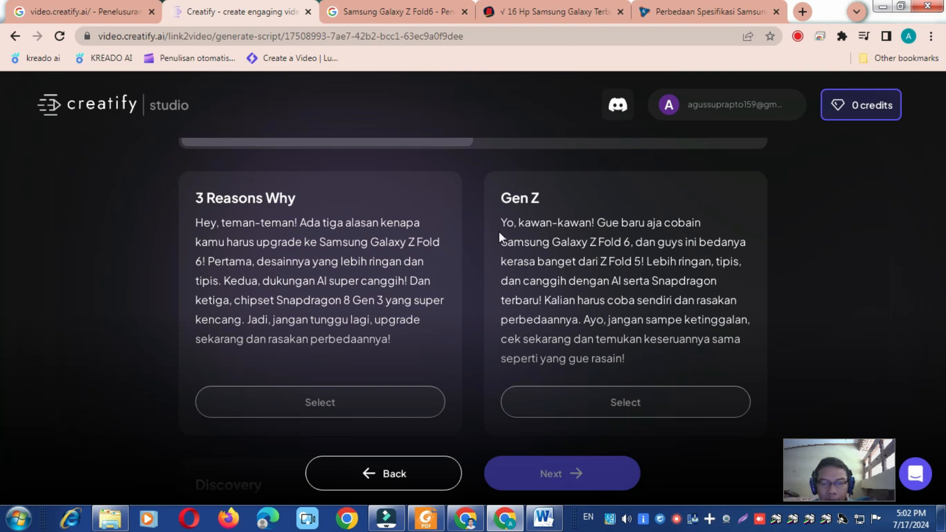
pyautogui.scroll(-6, 408, 223)
pyautogui.scroll(5, 407, 223)
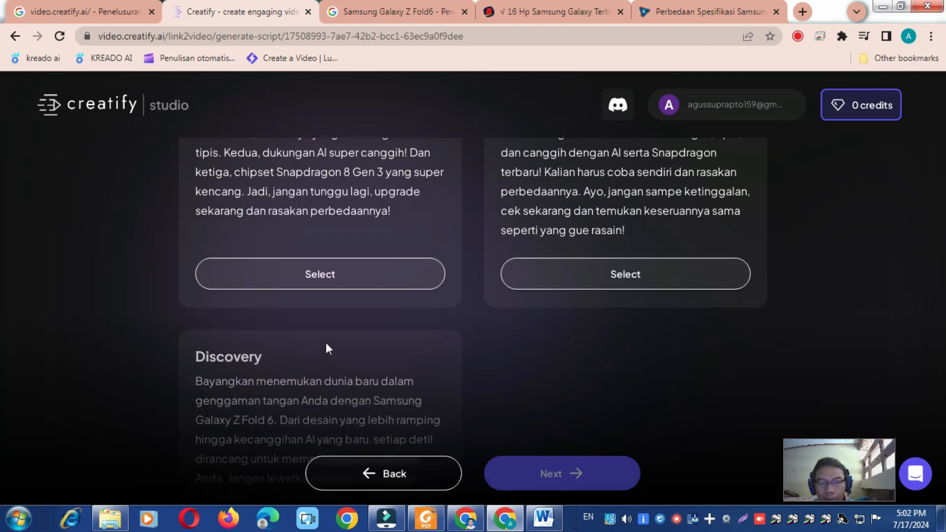
pyautogui.click(324, 276)
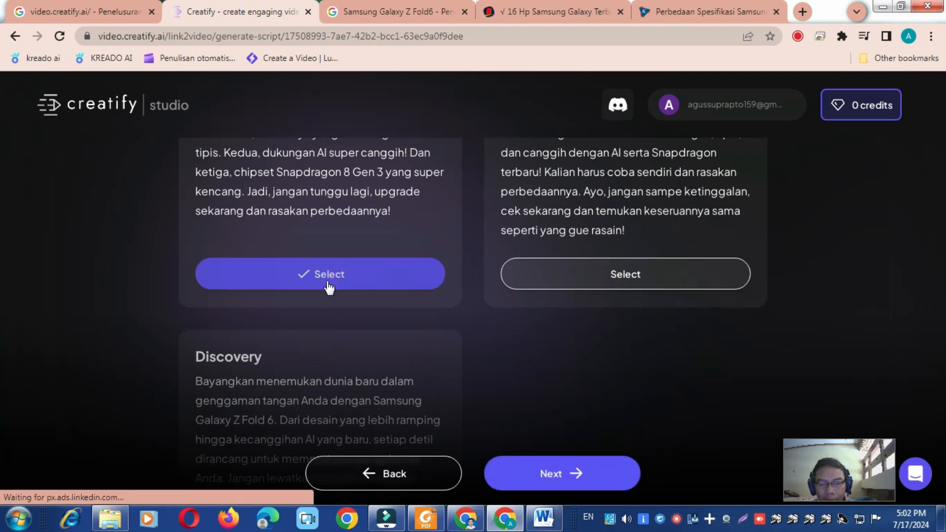
pyautogui.click(551, 474)
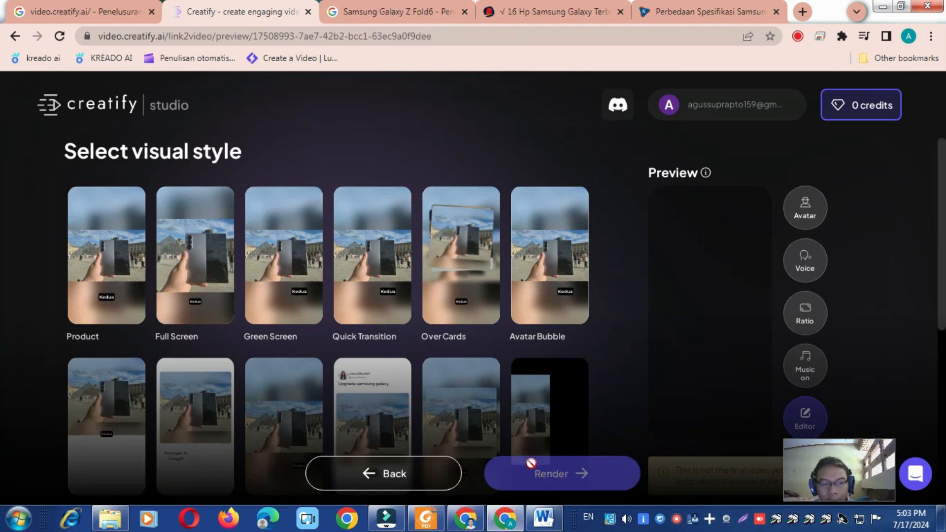
# Step: Browse the available visual styles and preview the video in the Quick Transition style
pyautogui.scroll(-3, 134, 302)
pyautogui.scroll(-2, 134, 302)
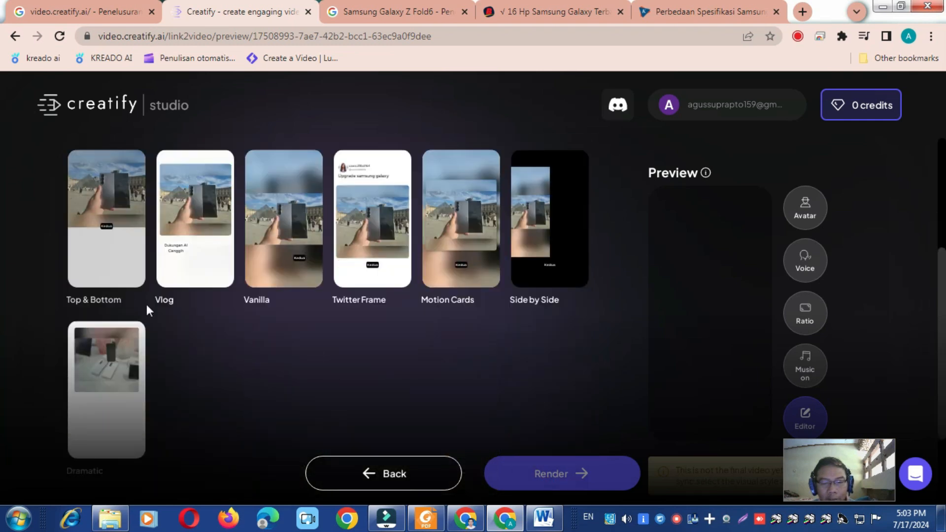
pyautogui.scroll(3, 146, 304)
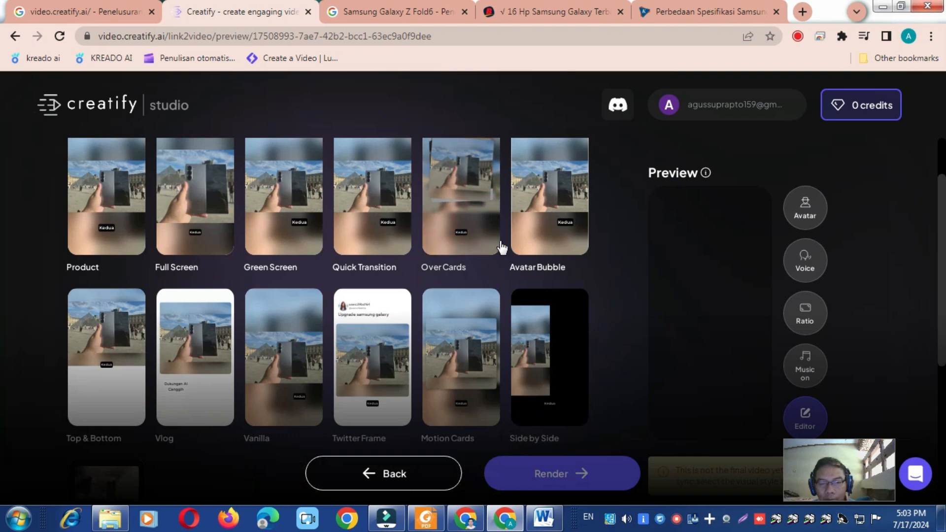
pyautogui.scroll(-3, 545, 255)
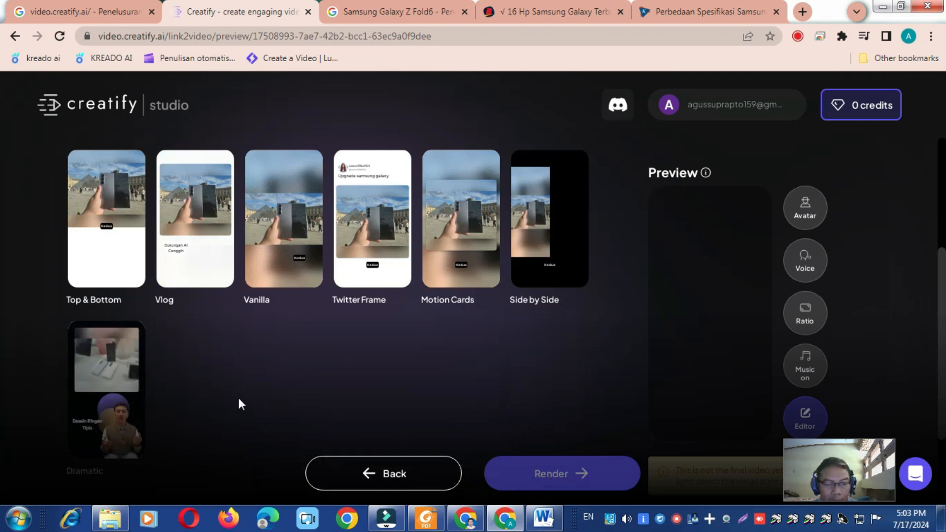
pyautogui.scroll(4, 239, 400)
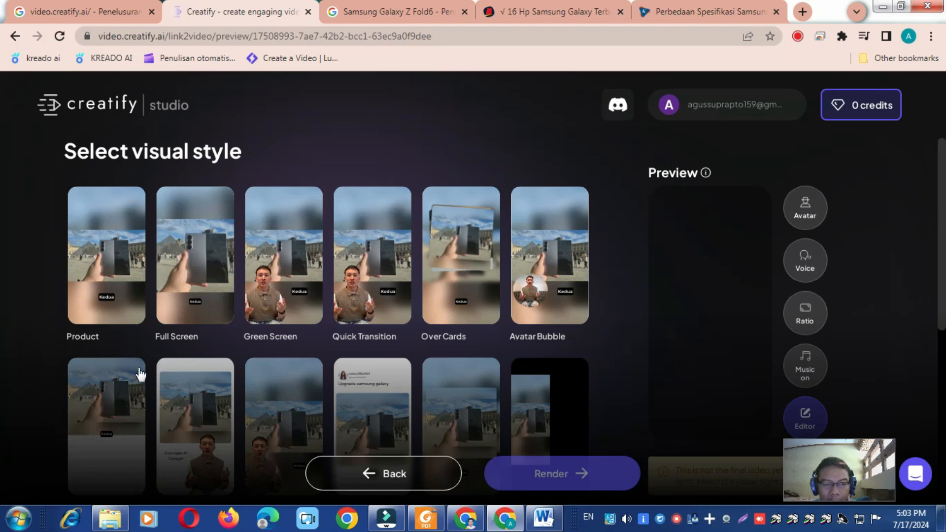
pyautogui.scroll(-4, 137, 374)
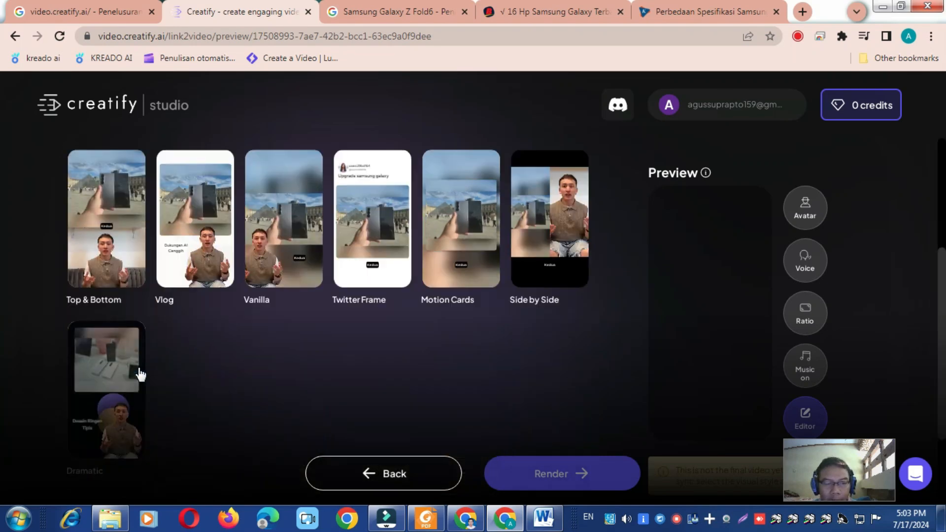
pyautogui.scroll(3, 139, 374)
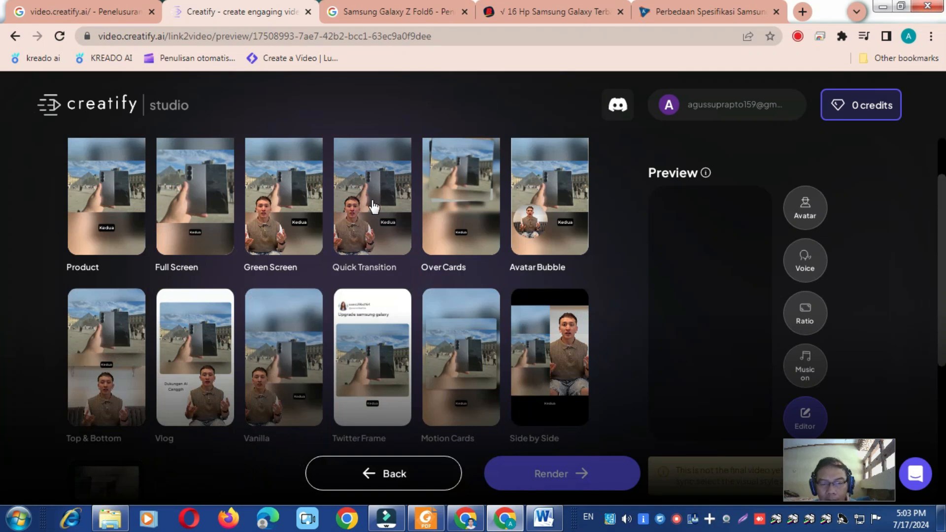
pyautogui.click(372, 201)
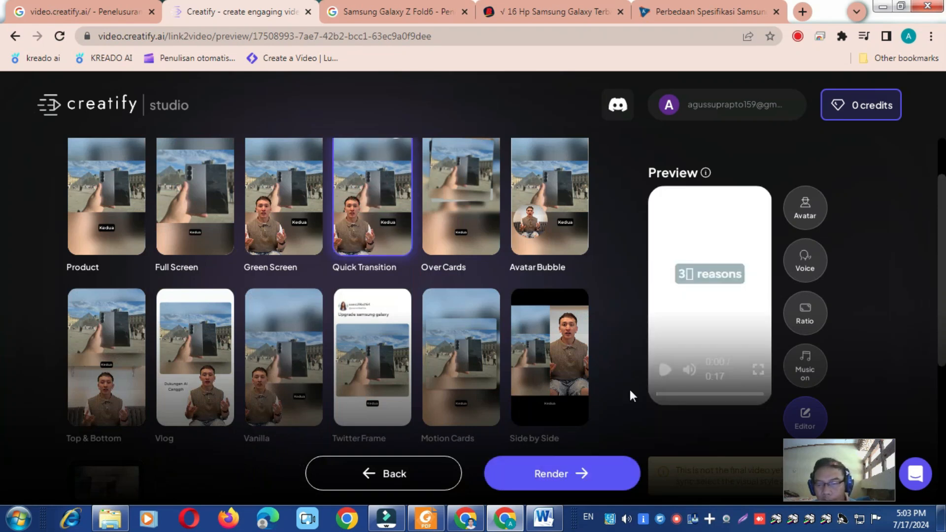
pyautogui.click(709, 296)
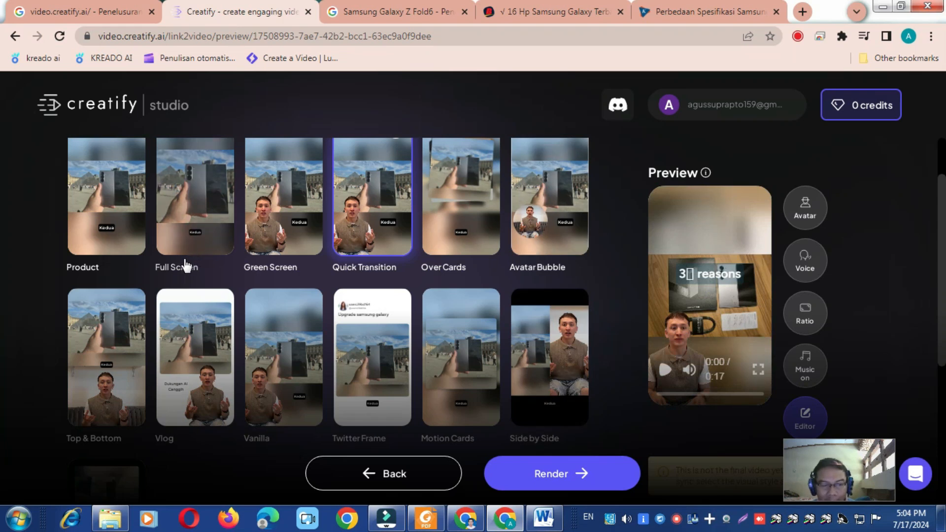
# Step: Choose the Product visual style for the video and play its preview
pyautogui.click(115, 207)
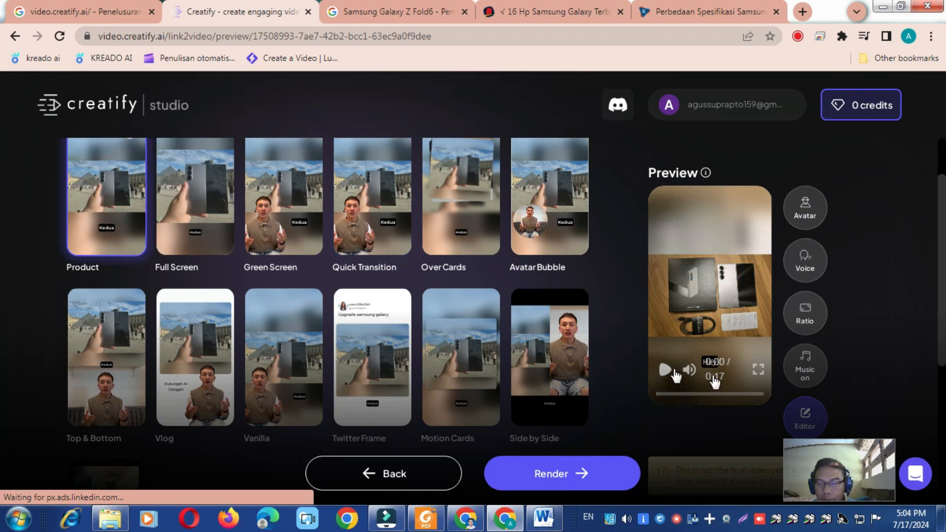
pyautogui.click(664, 370)
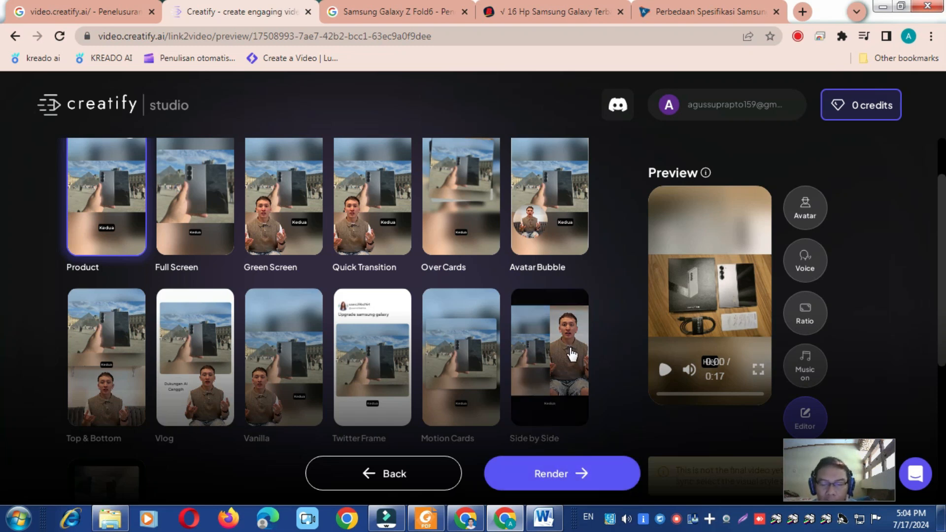
pyautogui.scroll(-3, 571, 354)
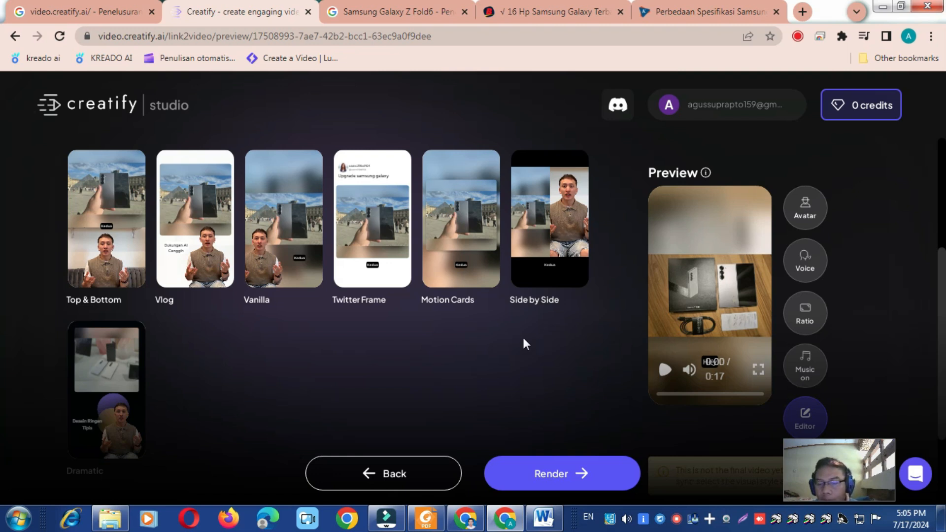
pyautogui.scroll(-3, 420, 413)
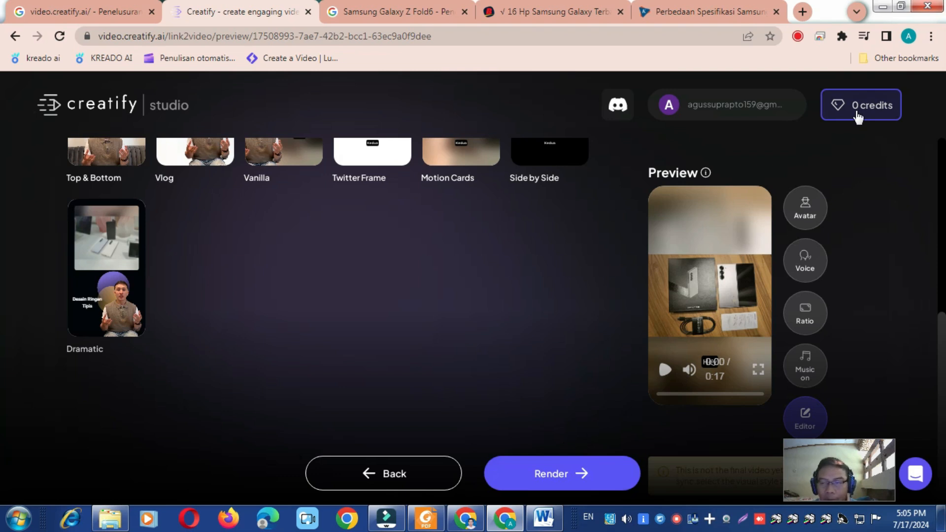
# Step: Try to render the video and open the plan upgrade options for more credits
pyautogui.click(539, 478)
pyautogui.click(416, 340)
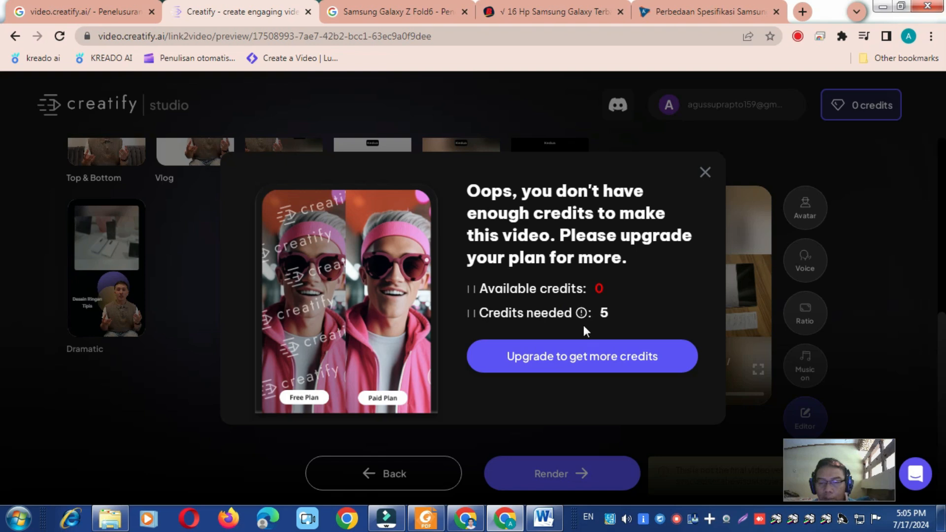
pyautogui.click(530, 359)
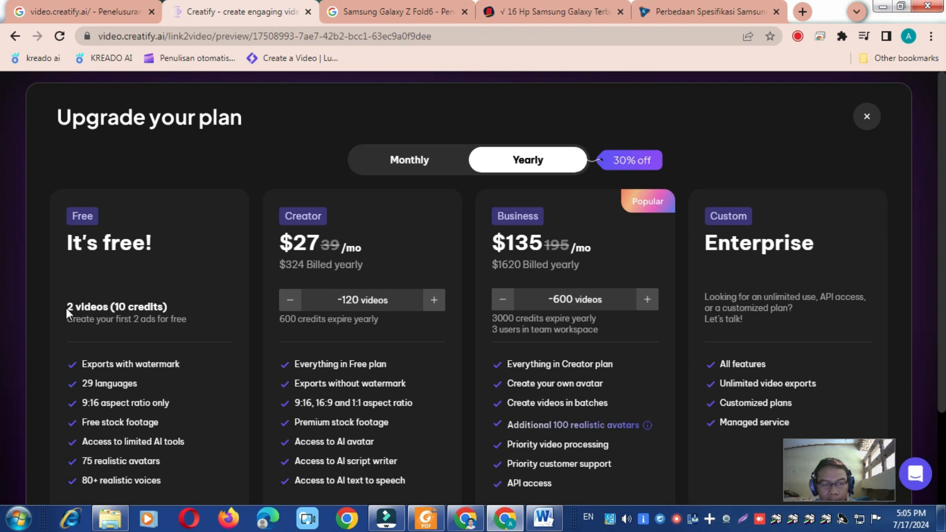
# Step: Review the yearly pricing, credits and features of the Free, Creator, Business and Enterprise plans
pyautogui.scroll(-2, 159, 324)
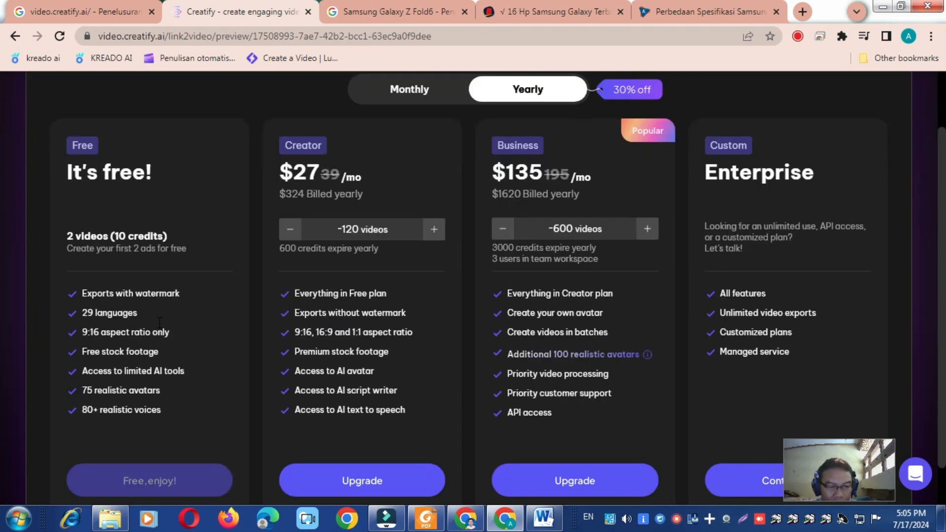
pyautogui.scroll(1, 158, 325)
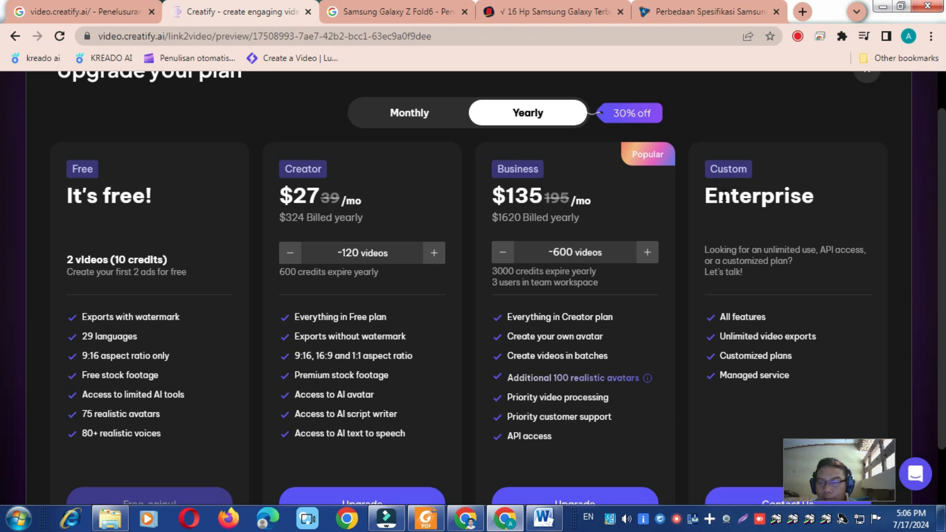
pyautogui.scroll(-2, 710, 329)
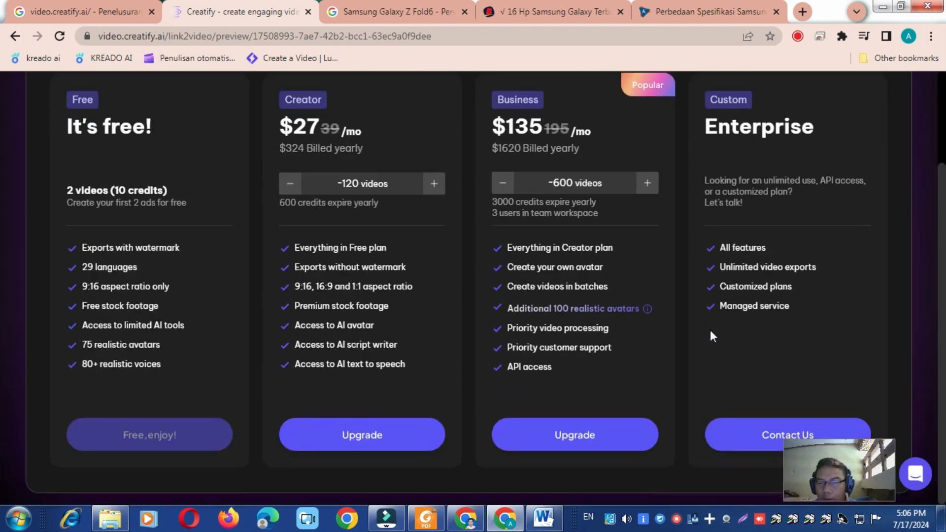
pyautogui.scroll(2, 711, 331)
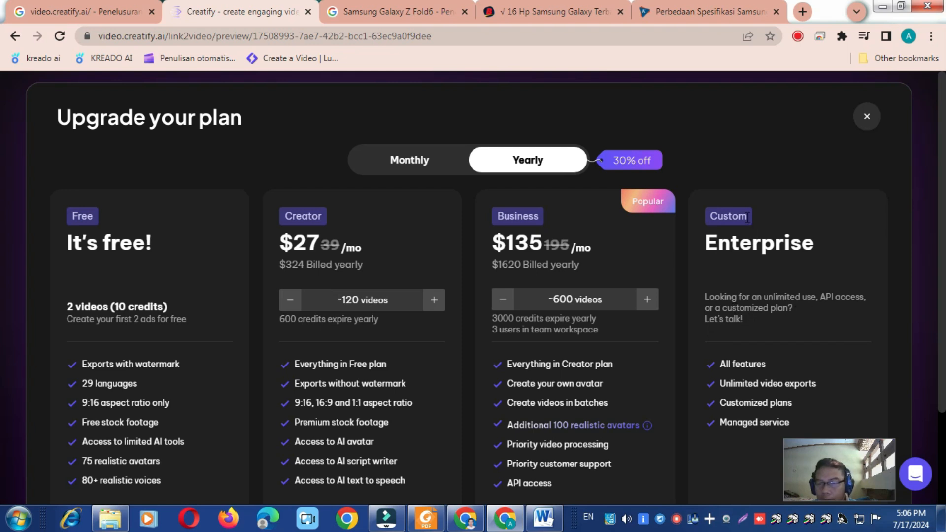
pyautogui.scroll(-2, 687, 307)
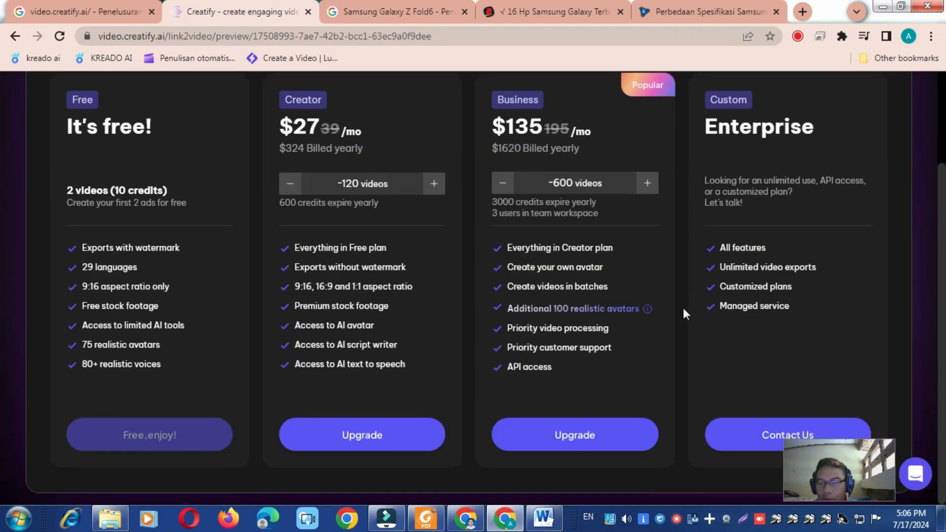
pyautogui.scroll(1, 679, 311)
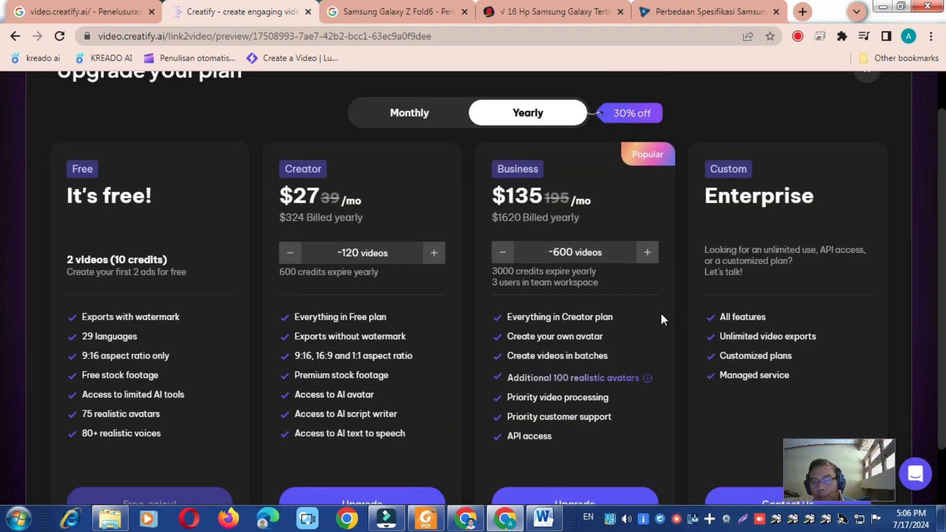
# Step: Compare the monthly and yearly billing options of the plans, ending on Monthly, and close the upgrade offer
pyautogui.click(406, 113)
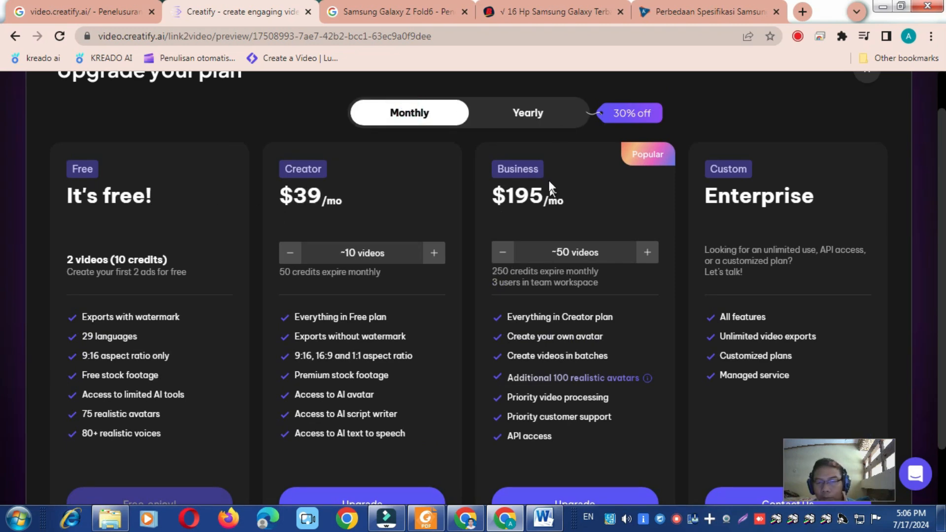
pyautogui.click(513, 115)
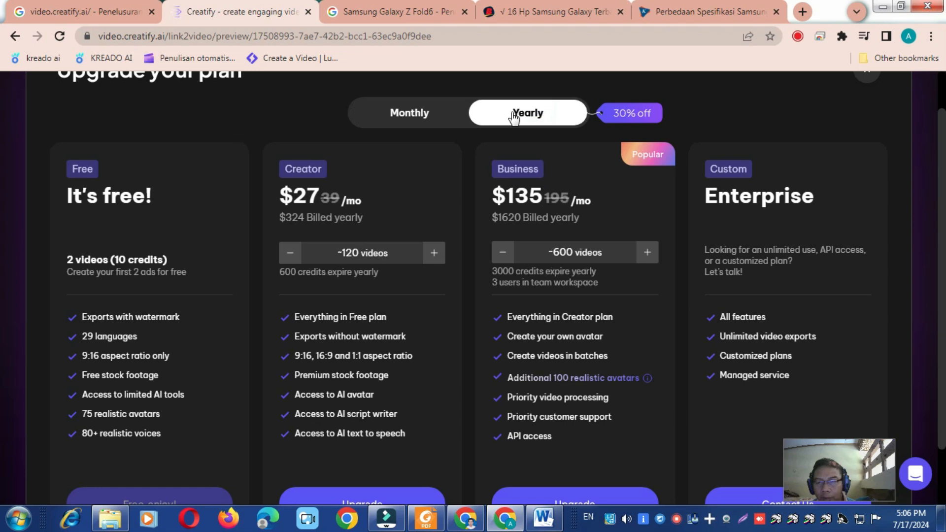
pyautogui.click(411, 110)
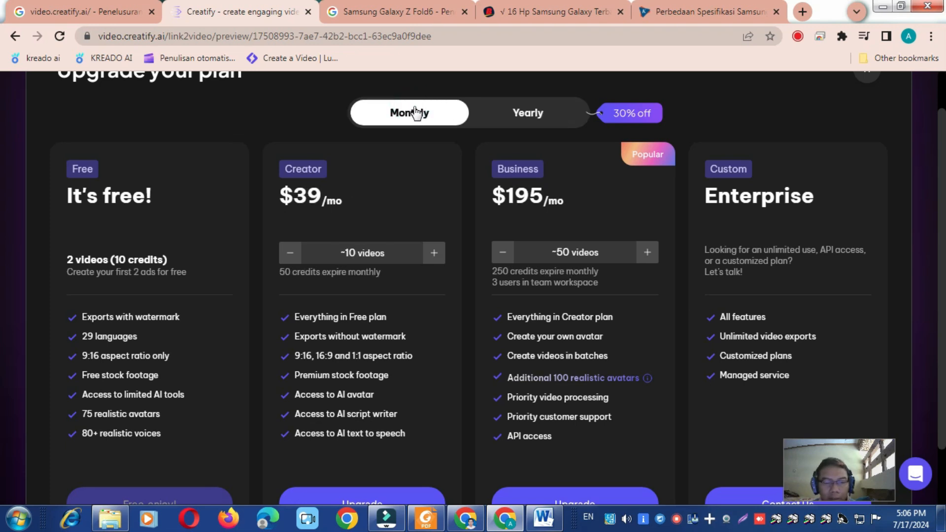
pyautogui.scroll(-1, 465, 210)
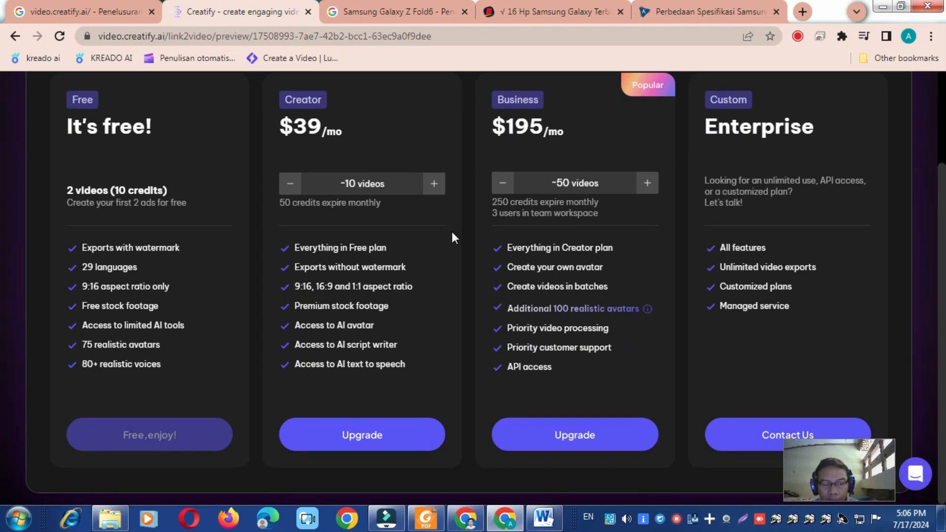
pyautogui.scroll(2, 450, 237)
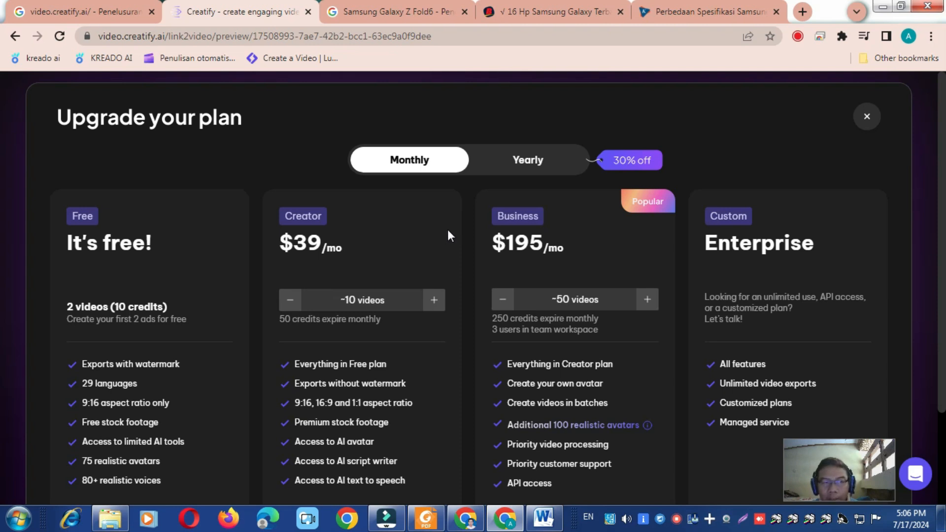
pyautogui.click(866, 119)
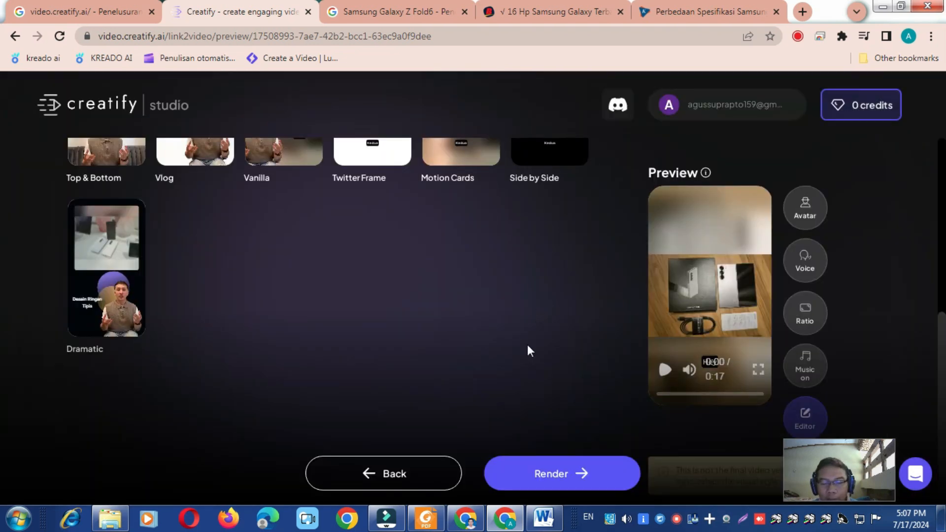
# Step: Open the voice settings of the video preview and check the available voice gender options without changing them
pyautogui.scroll(6, 528, 351)
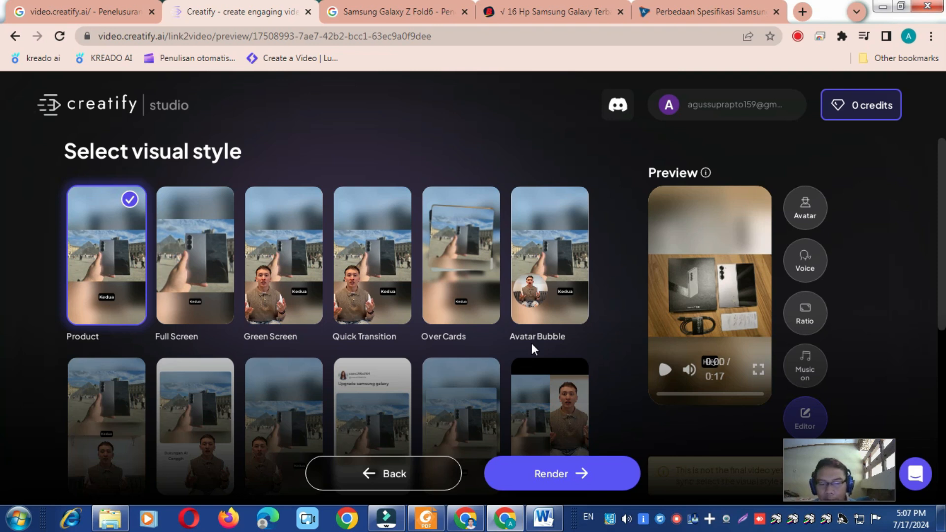
pyautogui.click(817, 267)
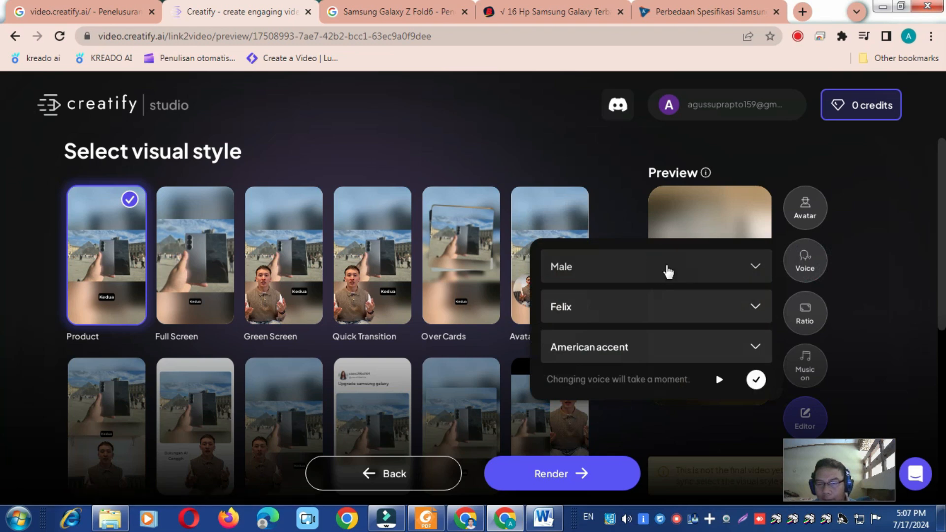
pyautogui.click(668, 272)
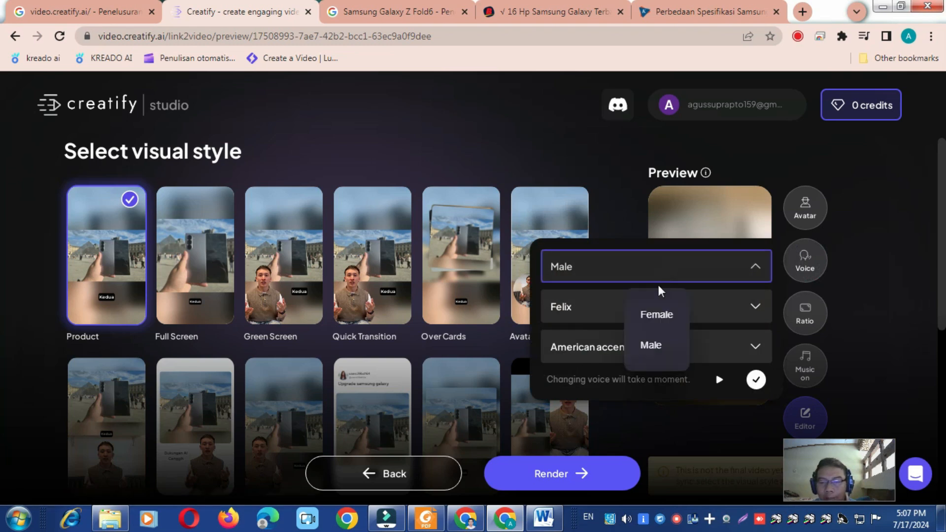
pyautogui.click(586, 141)
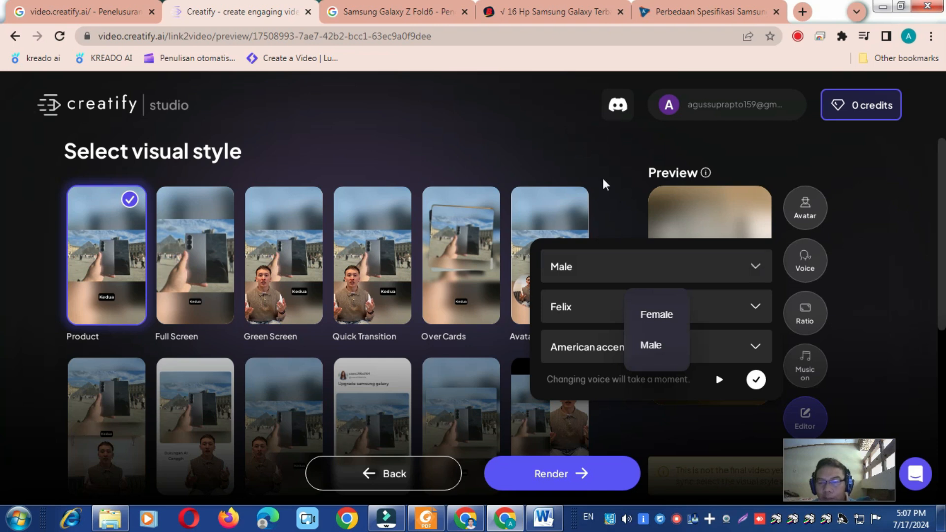